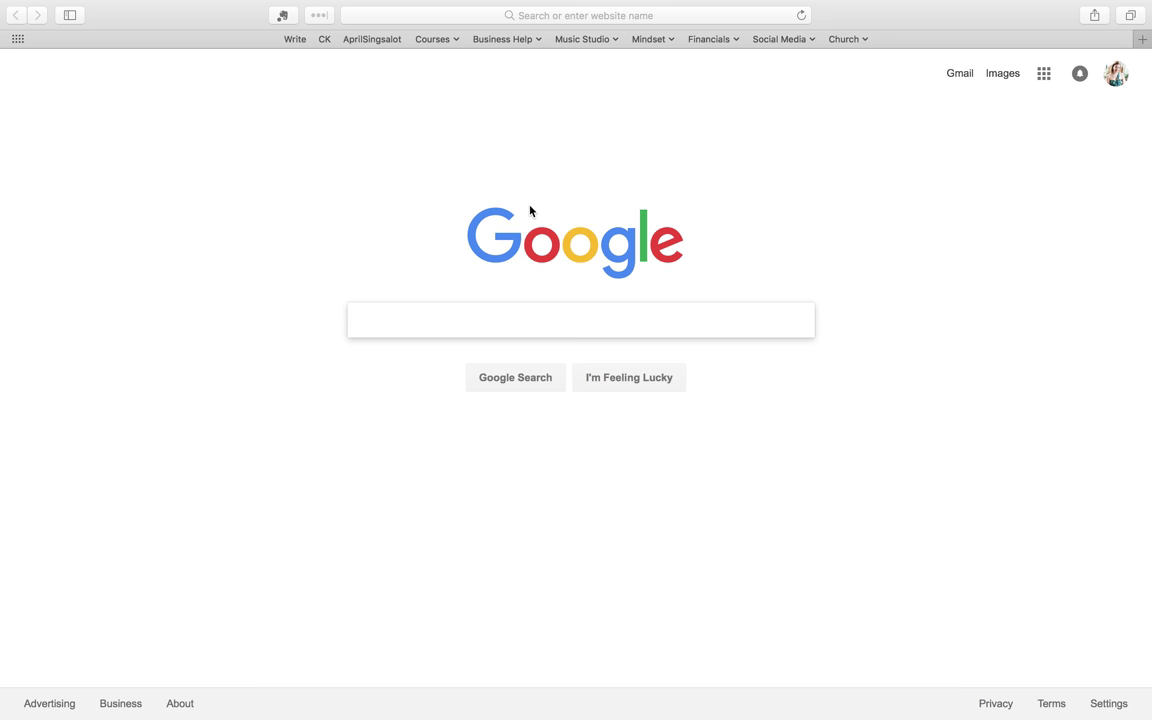
Step: Show the Church bookmarks folder's saved worship sites in Safari's favorites bar
click(856, 41)
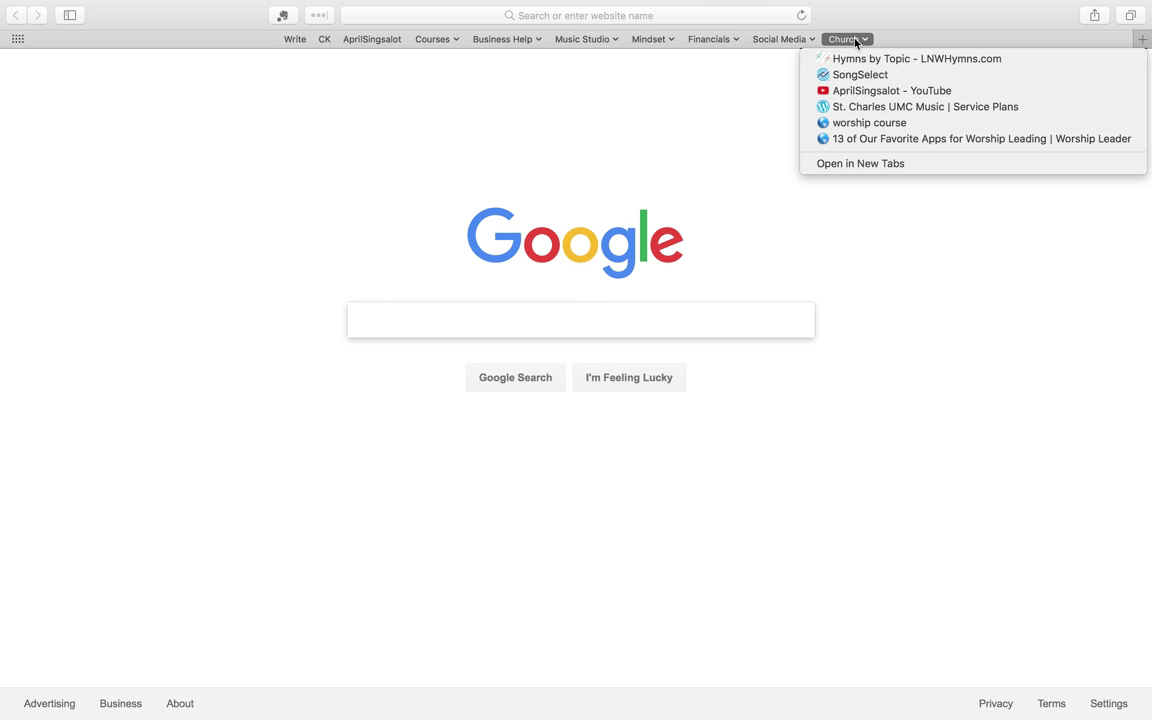
Step: Open the St. Charles UMC Music service plans blog and start a new post
click(871, 107)
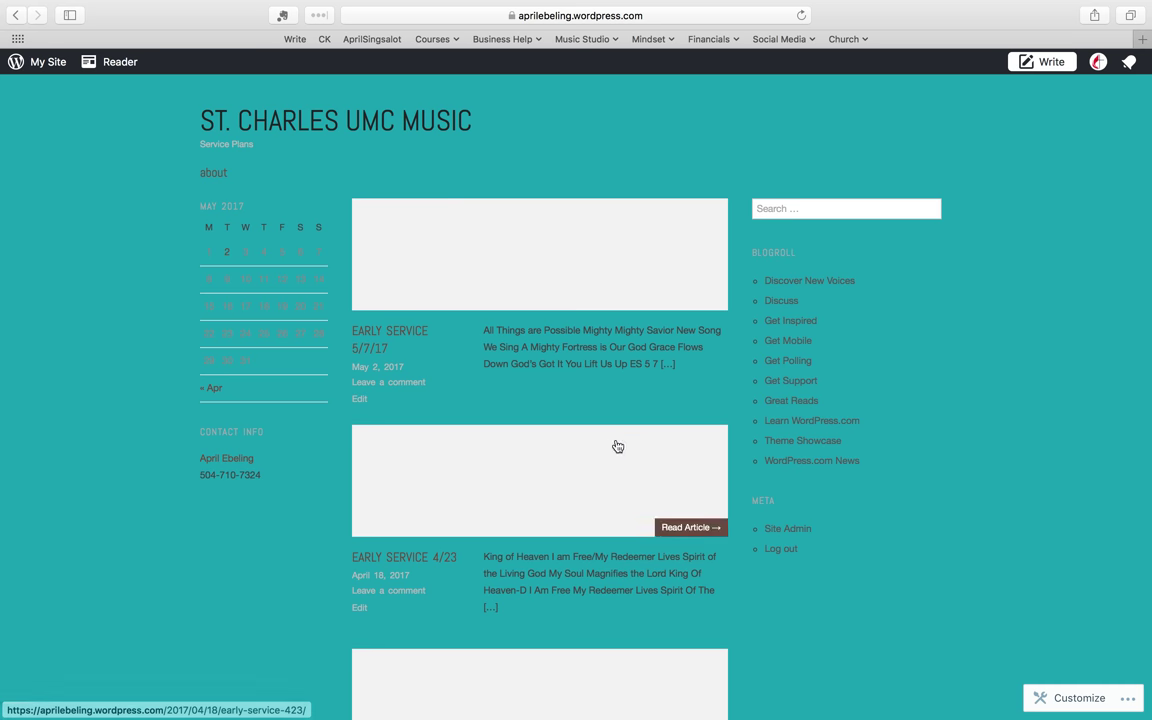
mouse_move(617, 305)
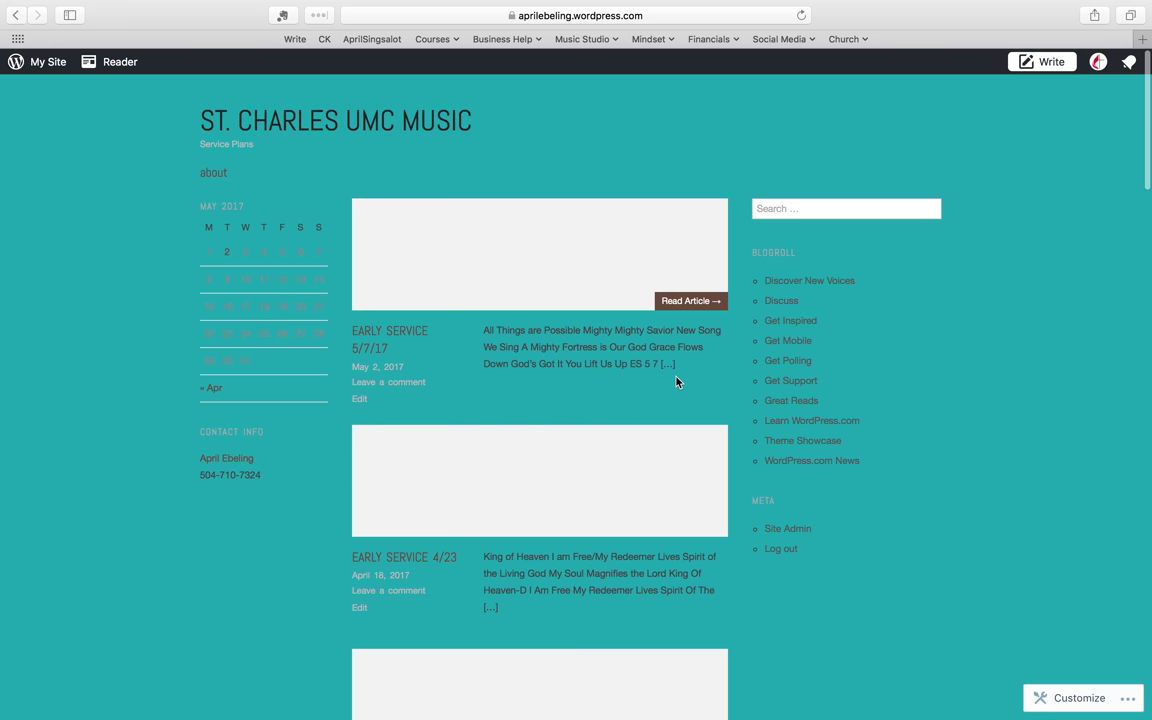
click(1050, 64)
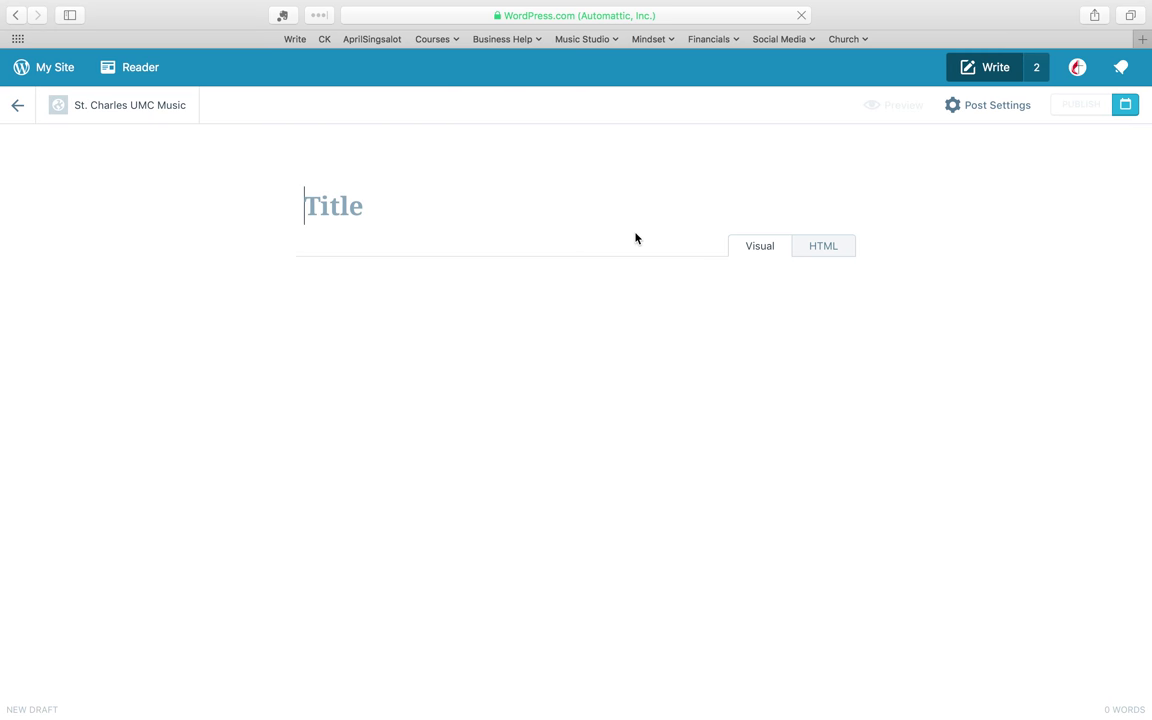
Step: Title the post 'Early Service', write 'All things' in the body, and open the media library
text(er)
key(BackSpace)
key(BackSpace)
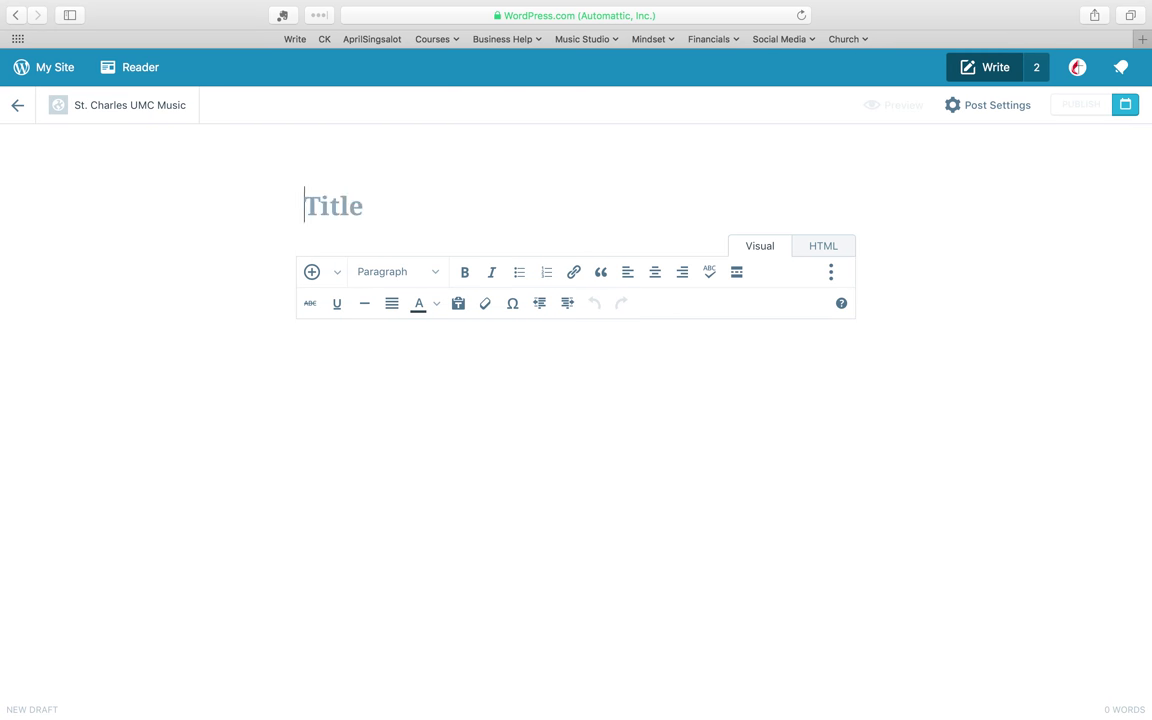
text(Early Service)
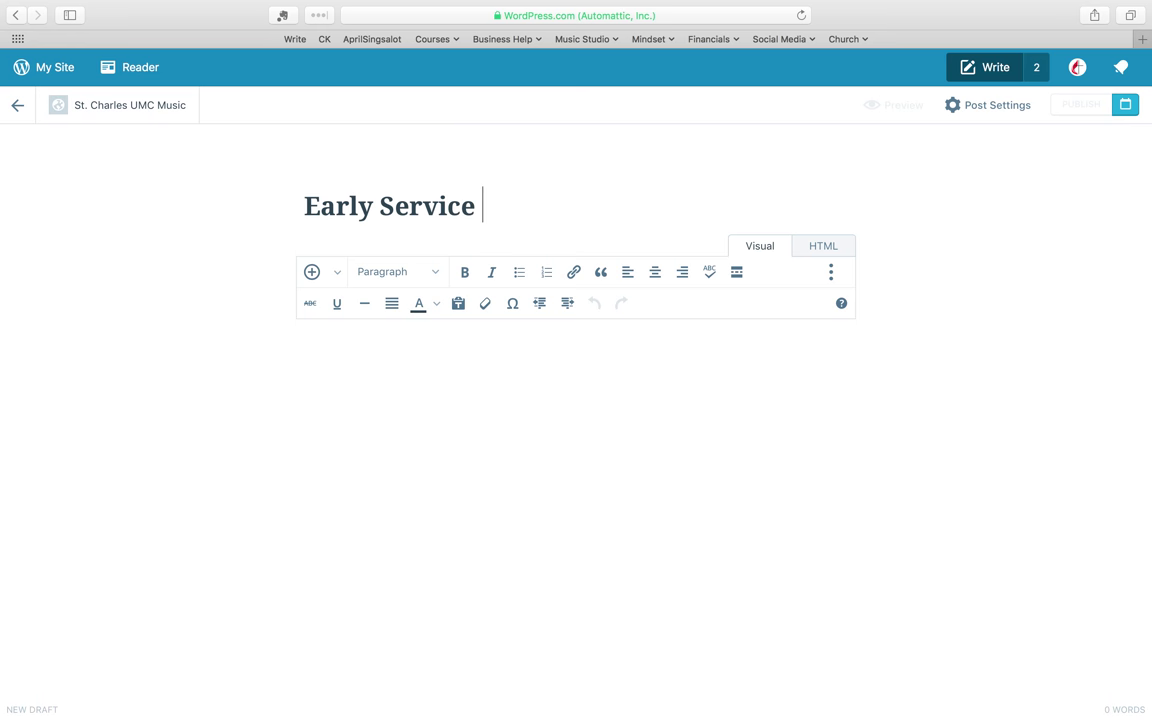
click(304, 360)
text(All things)
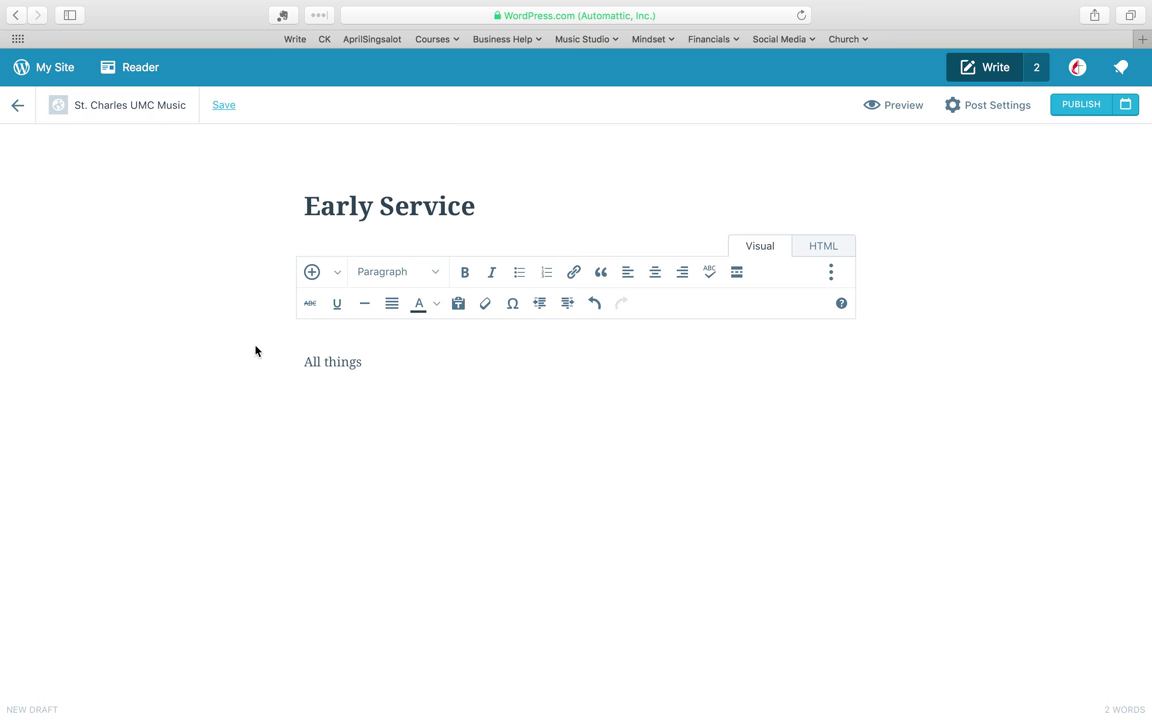
click(312, 272)
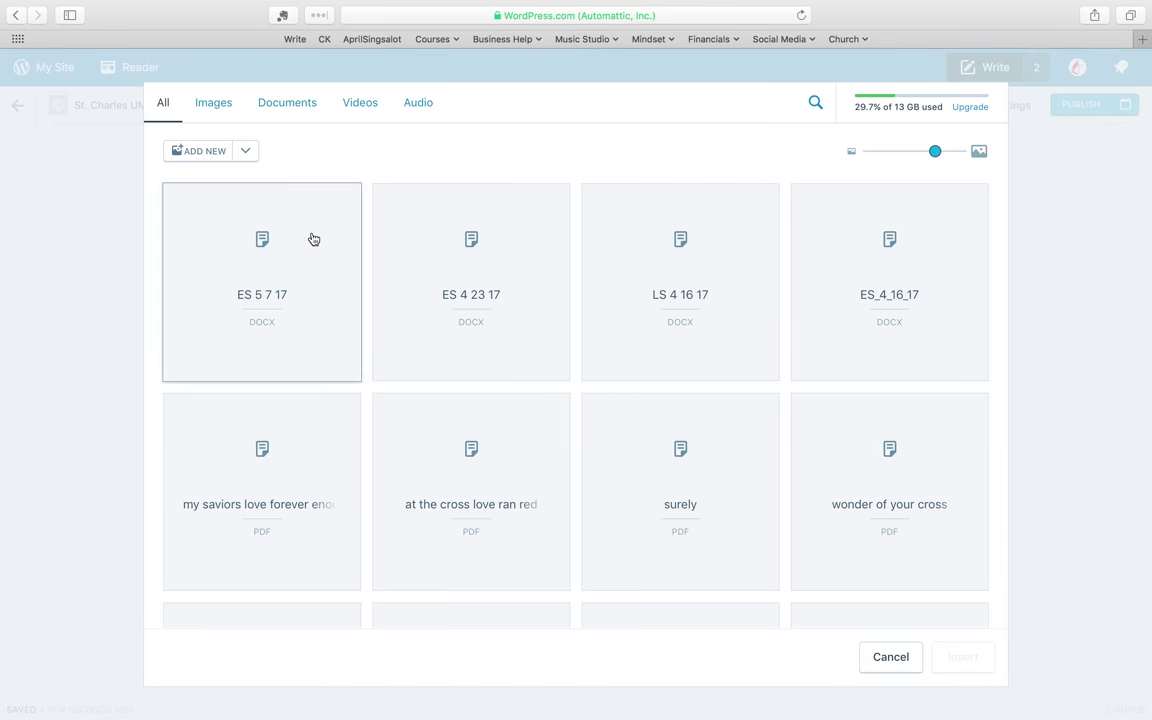
Step: Search the media library for 'all things', select then deselect the All Things Are Possible document, and cancel
click(816, 106)
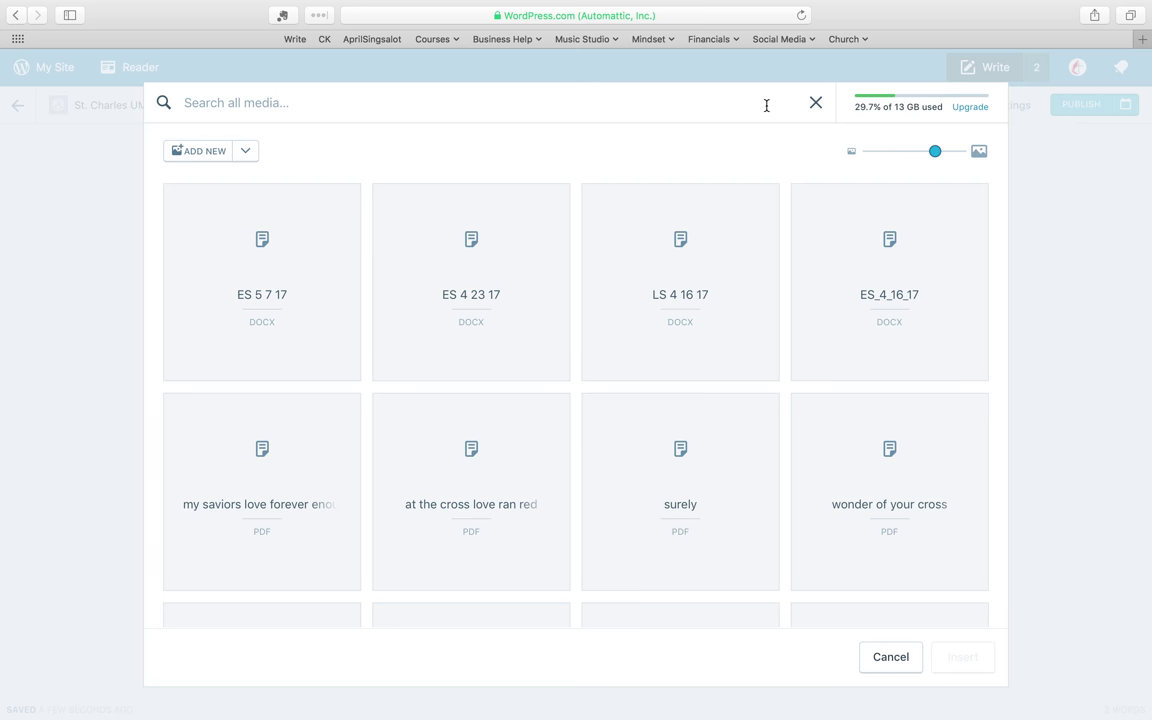
text(all things)
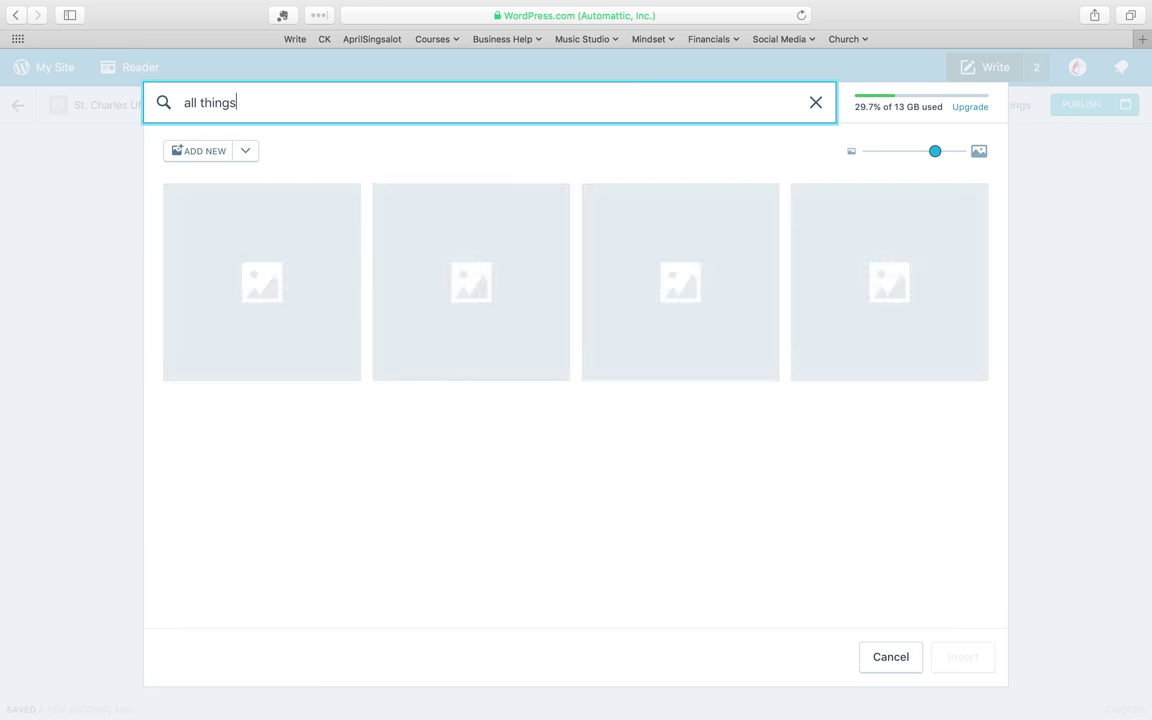
click(254, 300)
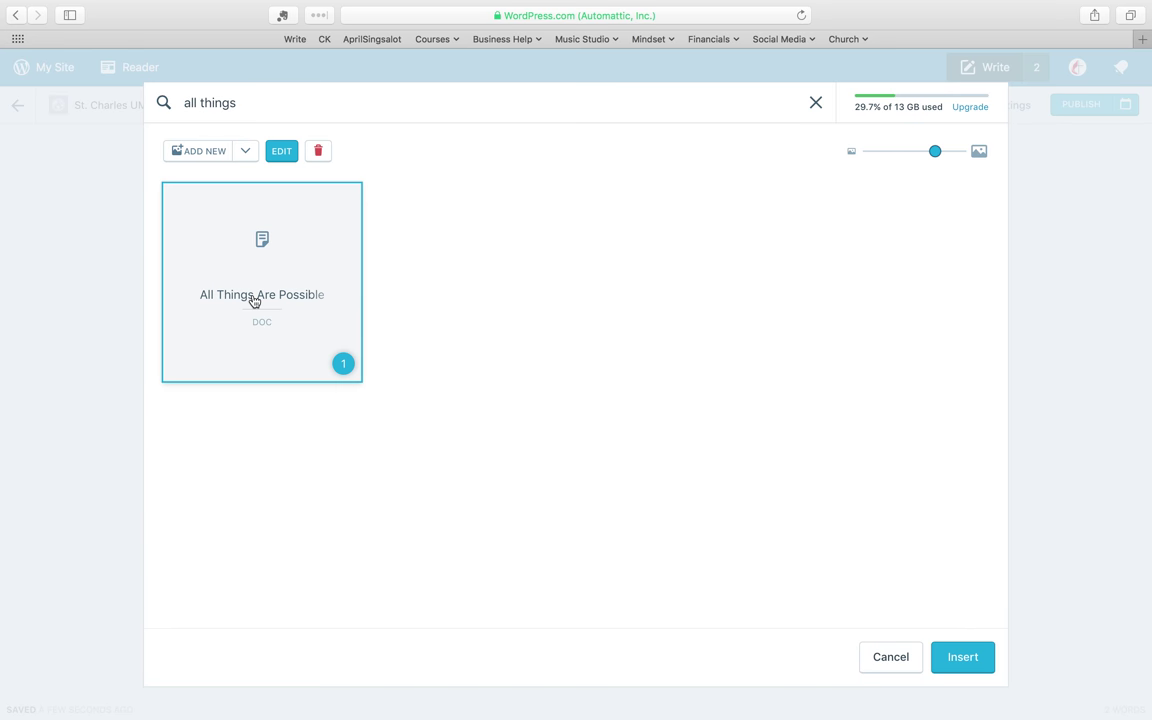
click(254, 301)
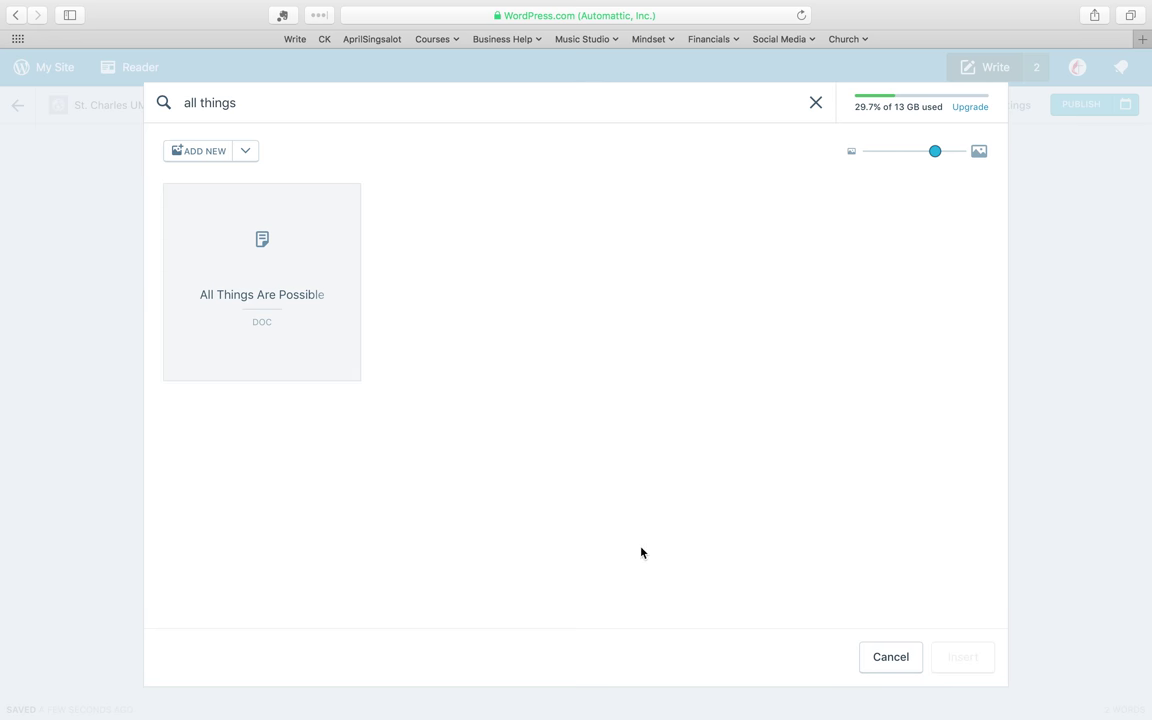
click(889, 659)
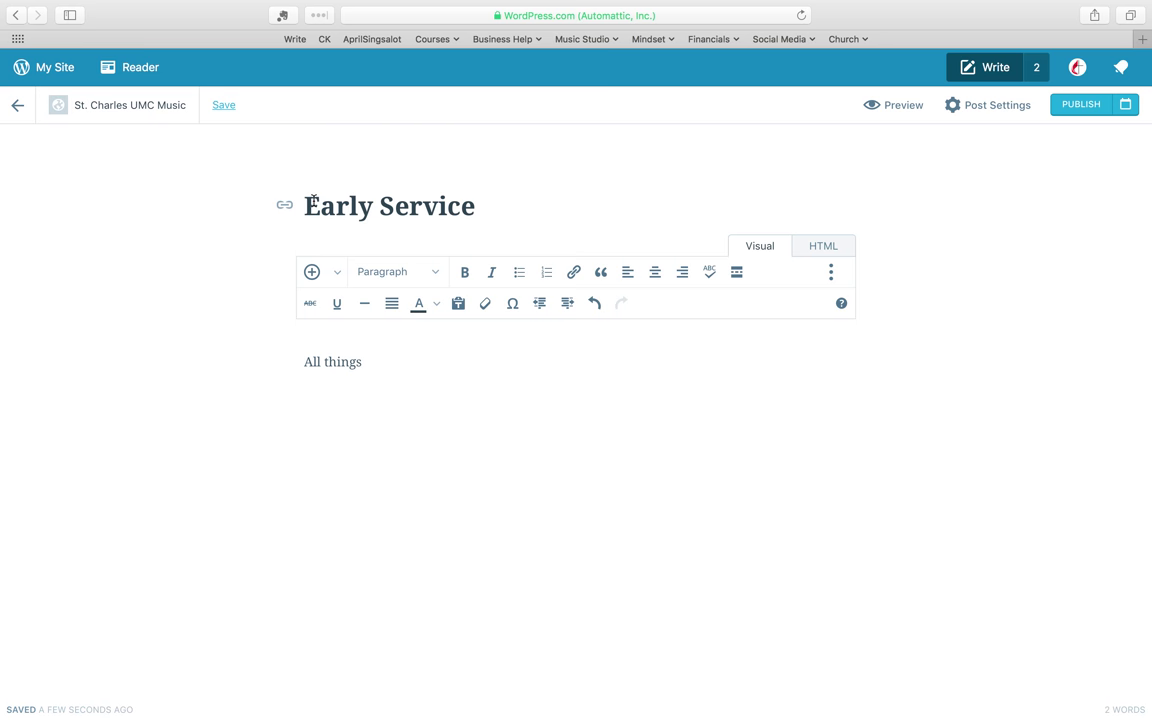
Step: Reopen the media library, clear the search, and browse the Documents, Audio and All filters
click(311, 271)
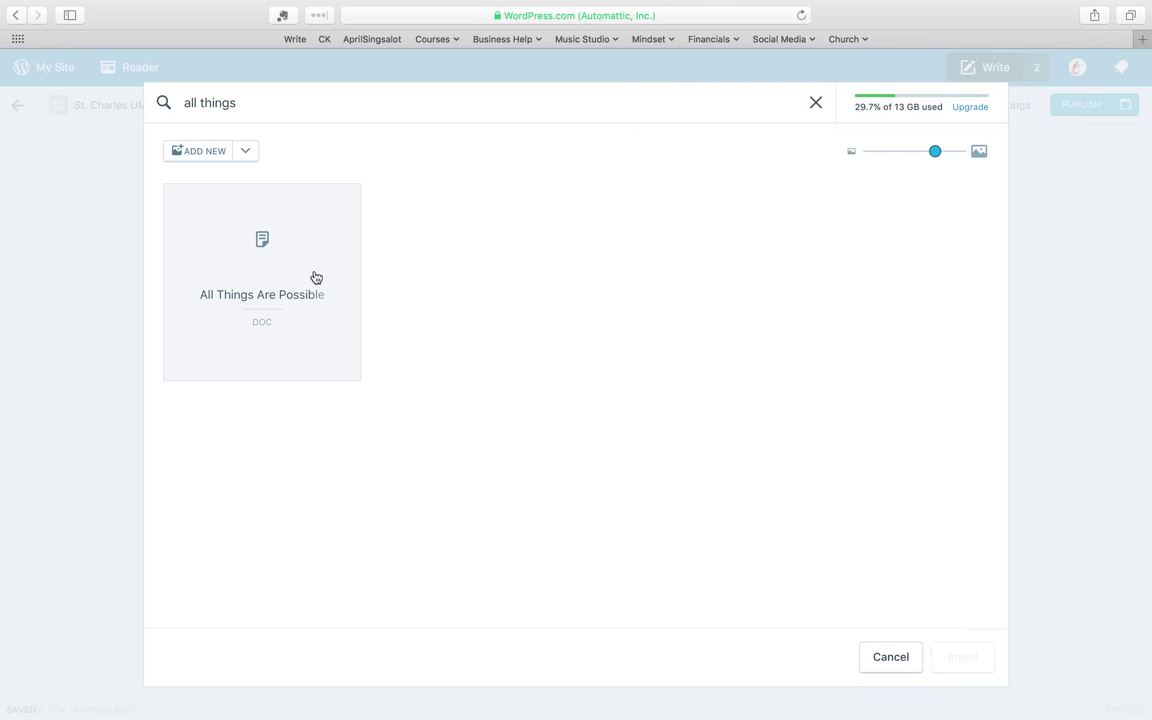
click(816, 103)
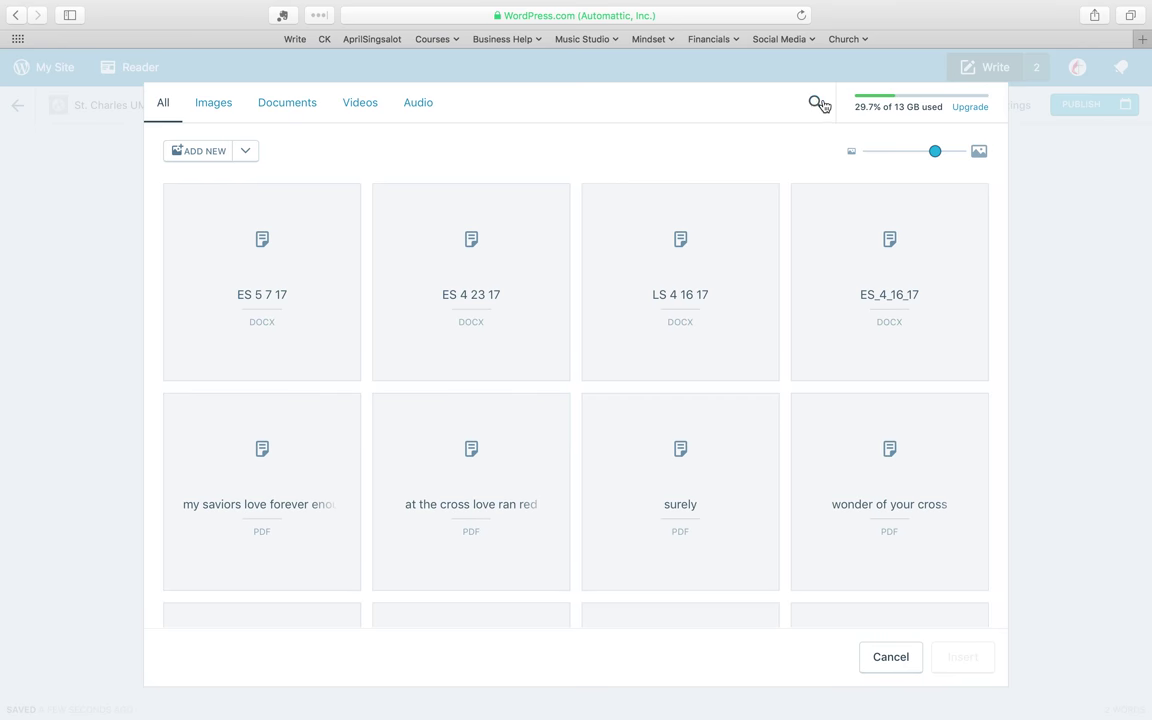
click(295, 109)
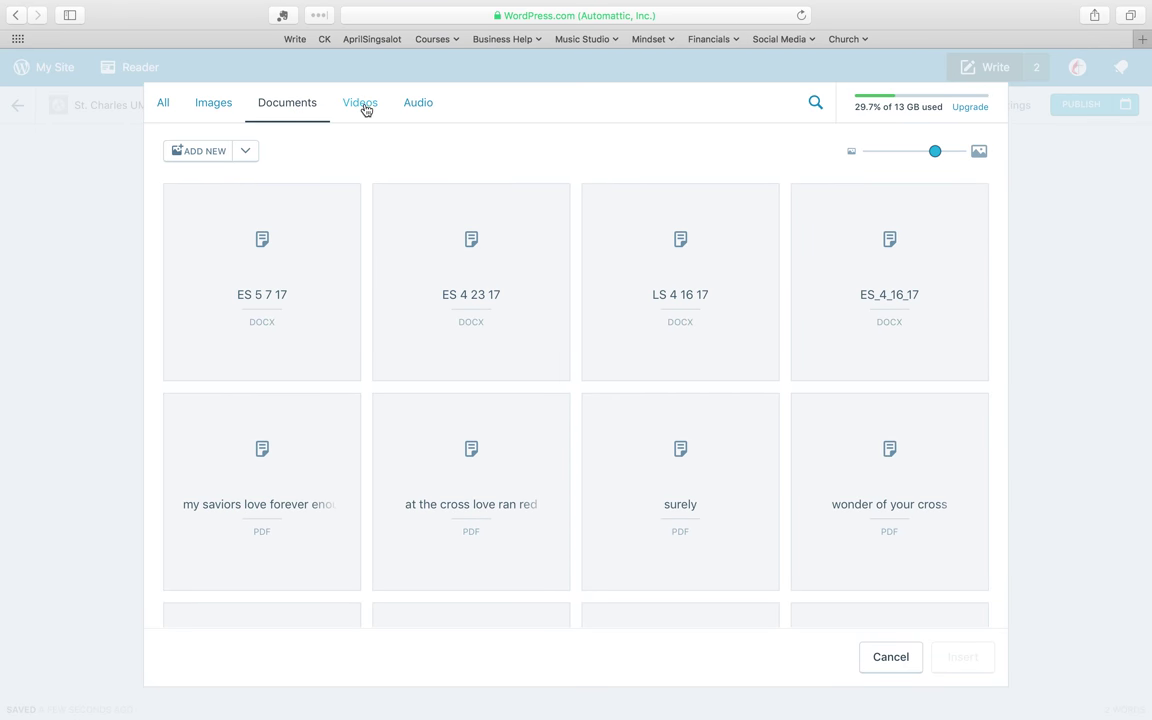
click(420, 104)
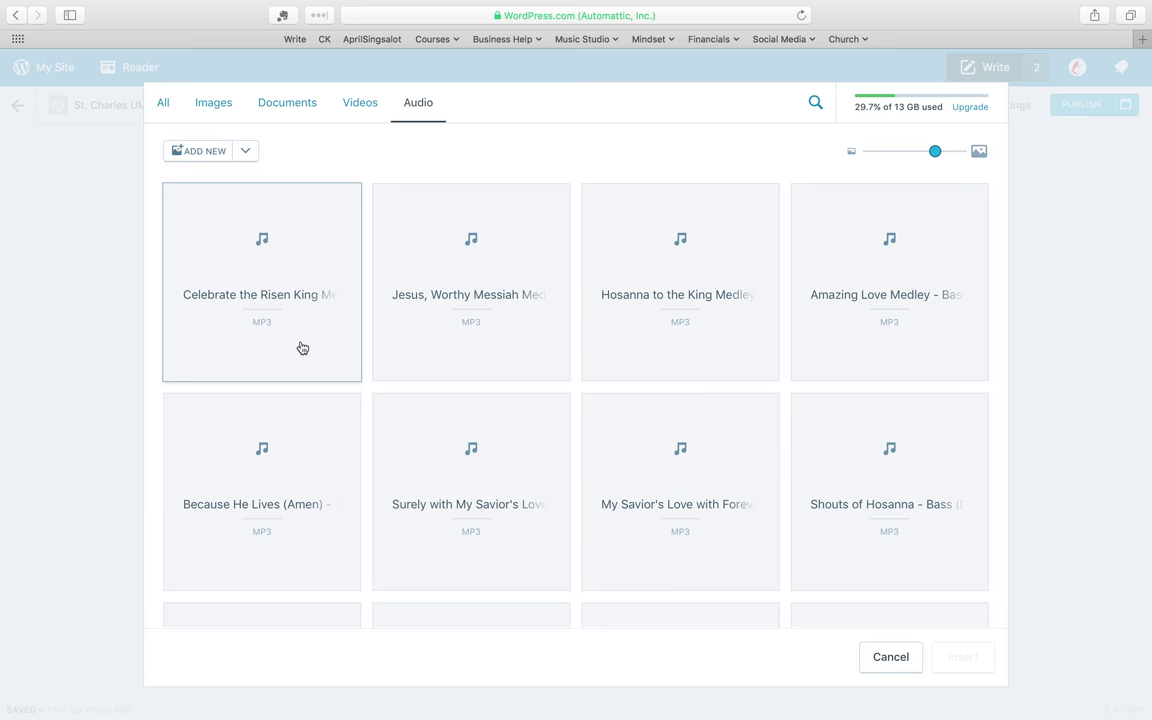
click(164, 105)
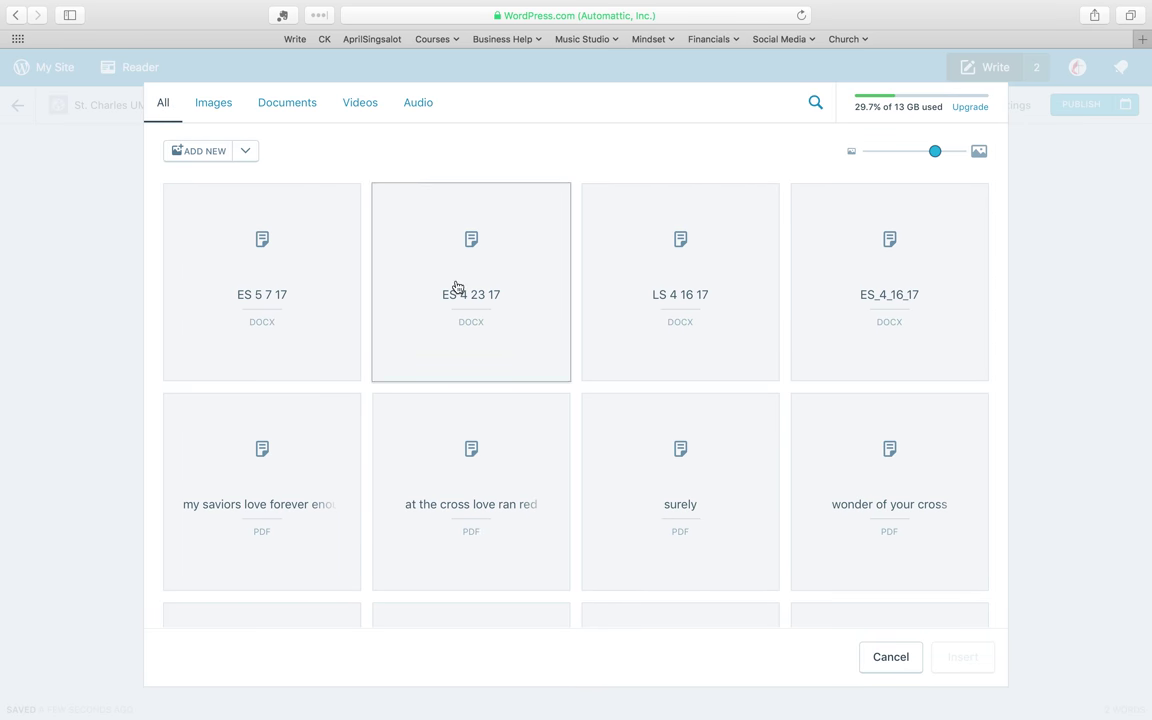
Step: Close the library, complete the line as 'All things are possible', and start a new paragraph
click(892, 659)
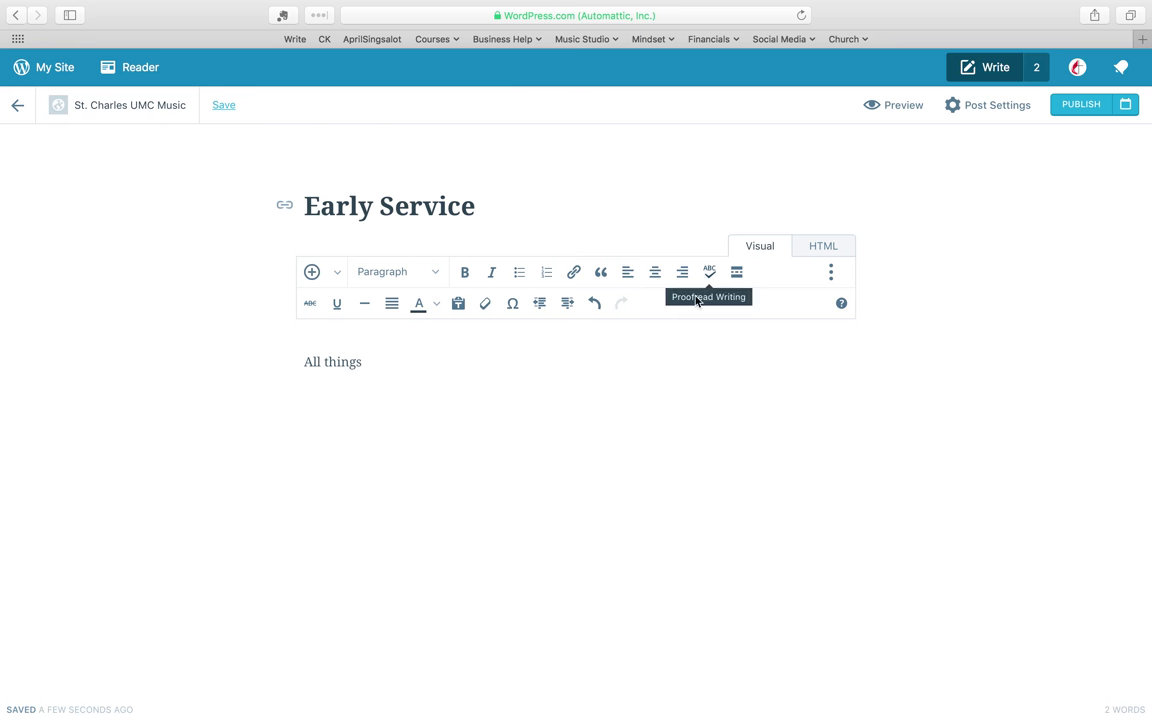
text(are possible)
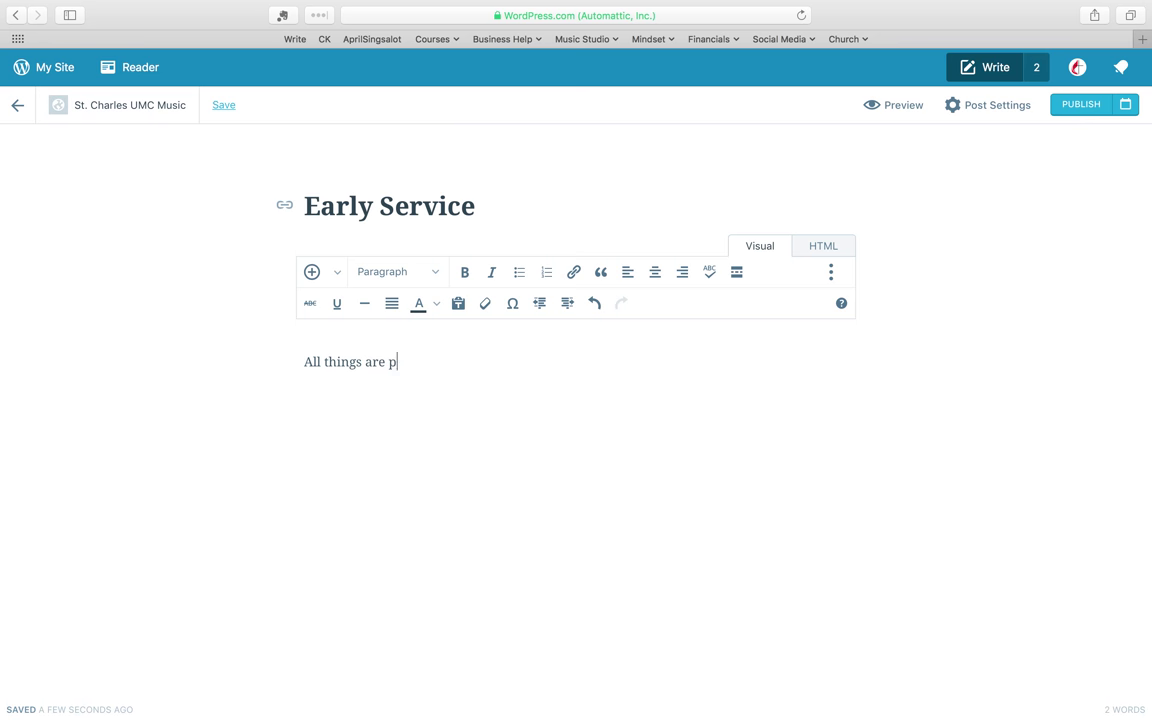
key(Return)
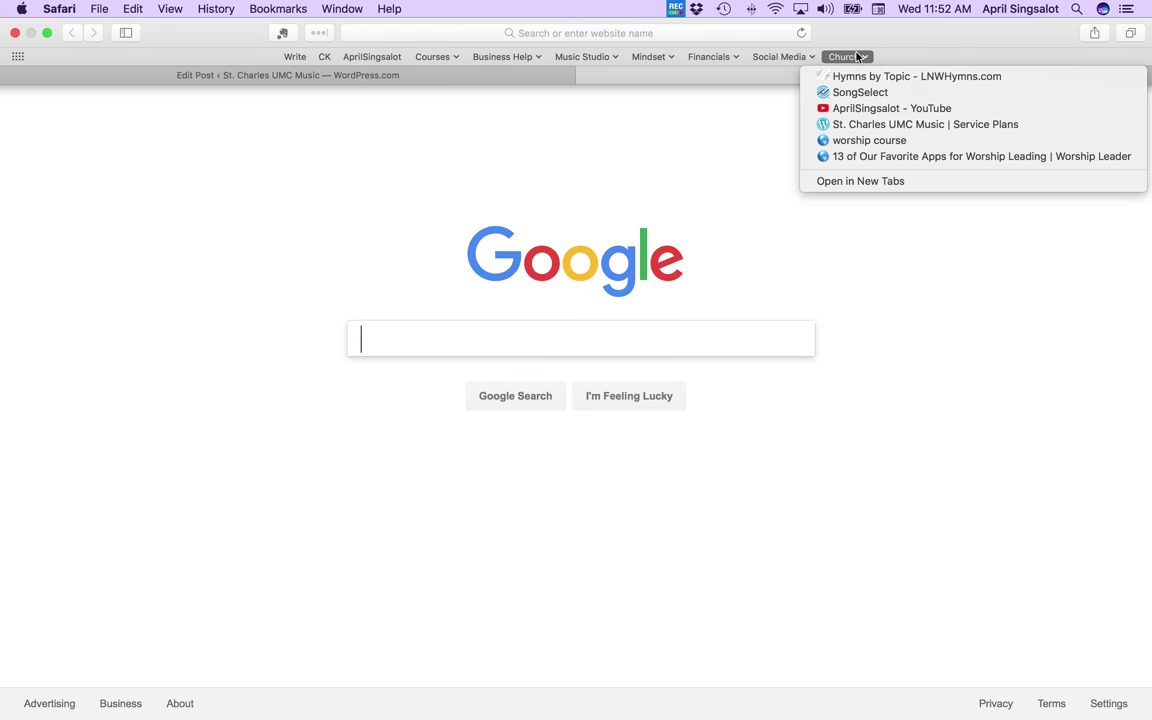
Step: Open the church's YouTube channel and search its videos for 'all things'
click(876, 108)
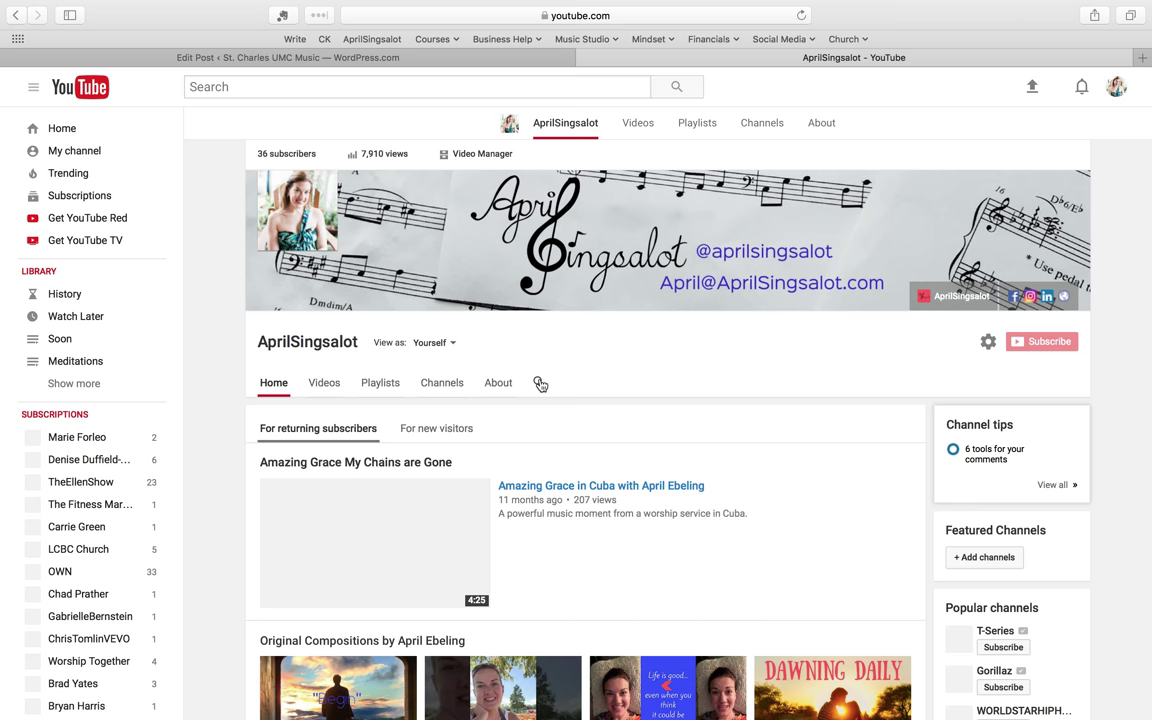
click(537, 351)
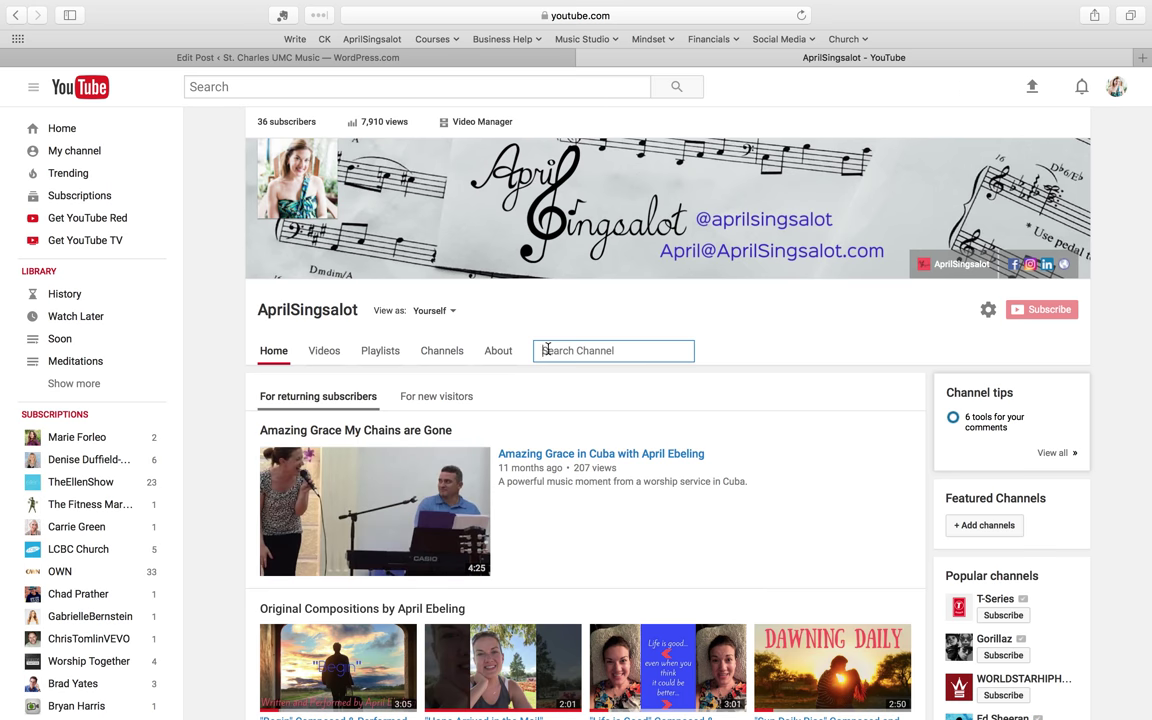
text(all things)
key(Return)
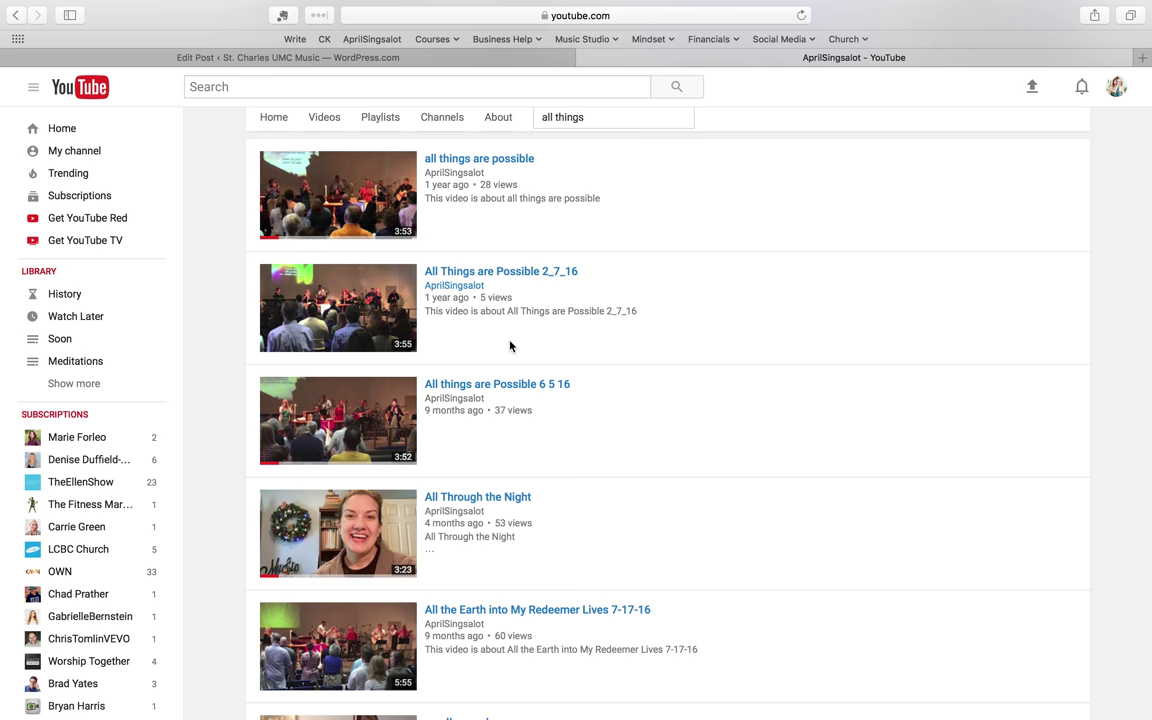
scroll(509, 342, up, 4)
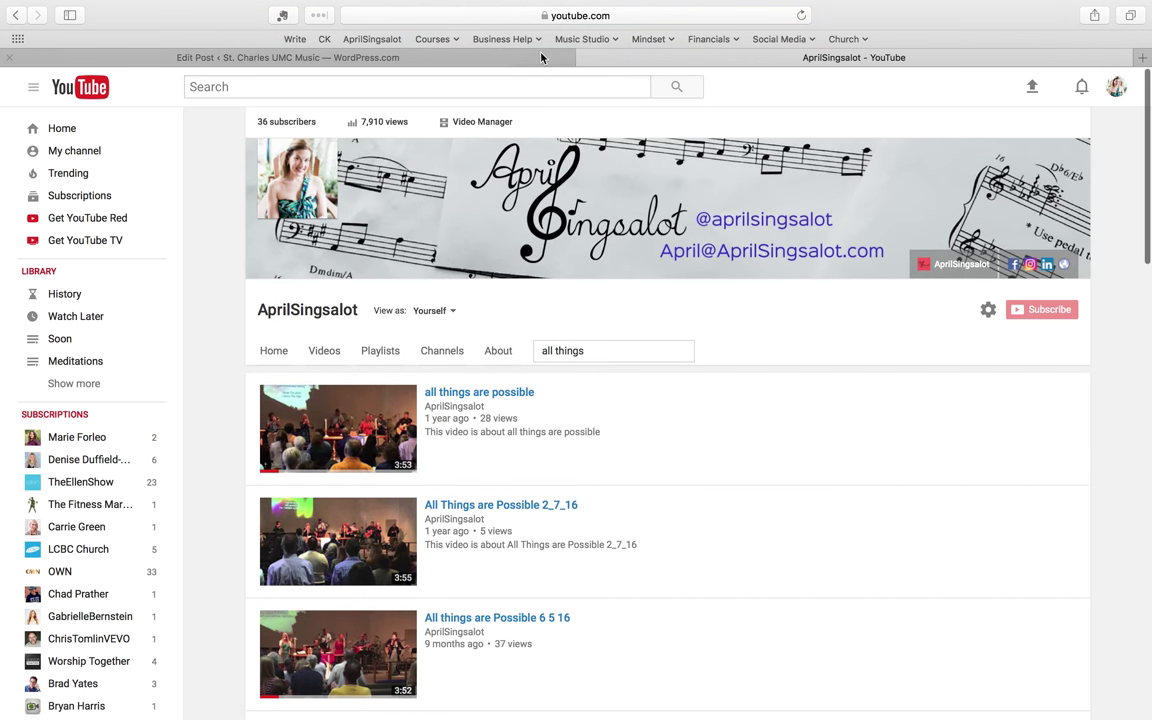
Step: Check the Early Service draft, return to the YouTube results, and open a new tab
click(541, 58)
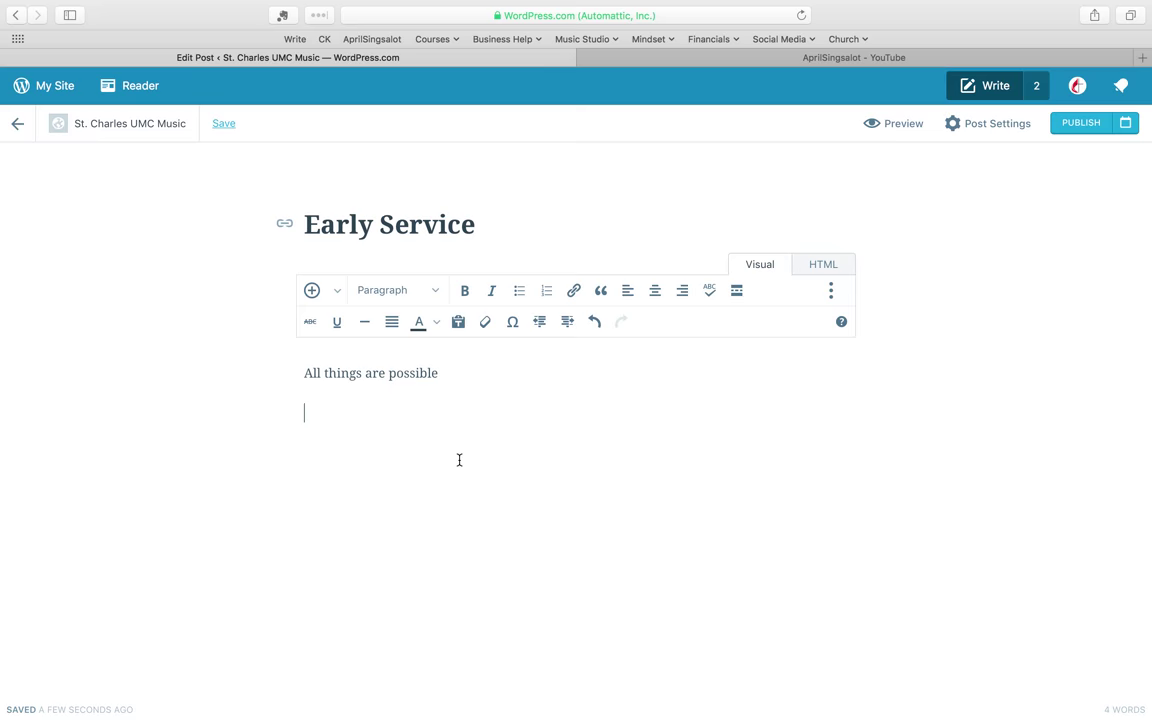
click(716, 54)
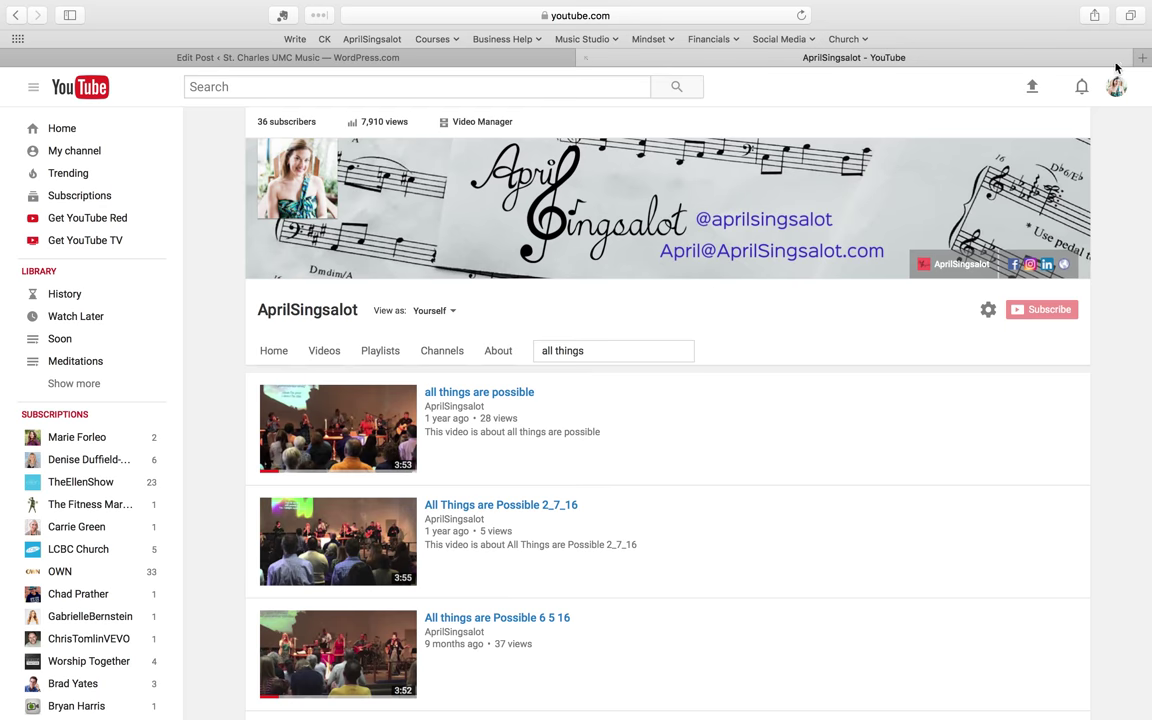
key(super+t)
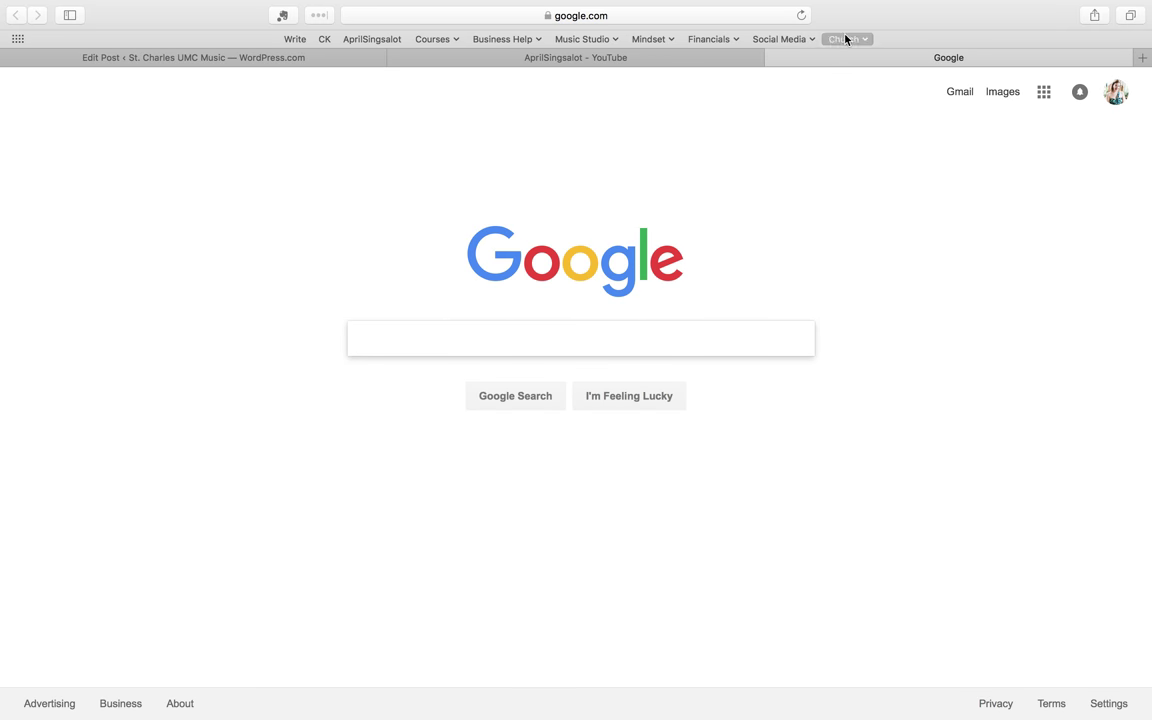
Step: Open SongSelect from the Church bookmarks and sign in to the account
click(845, 39)
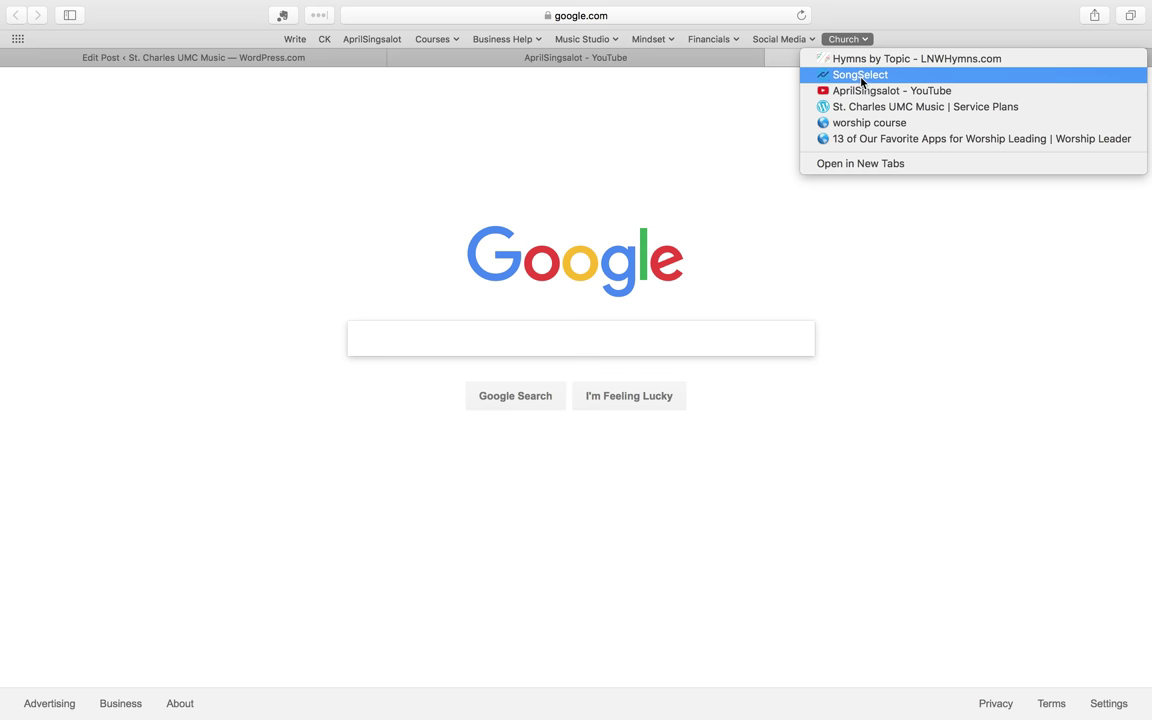
click(860, 76)
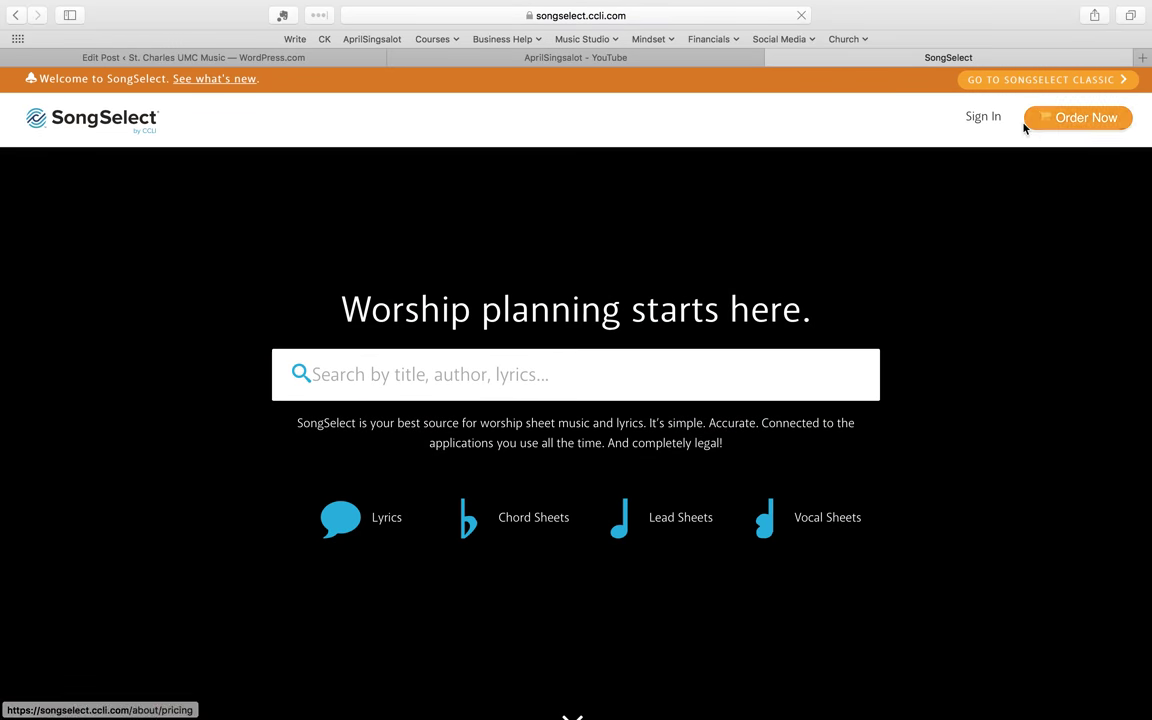
click(975, 118)
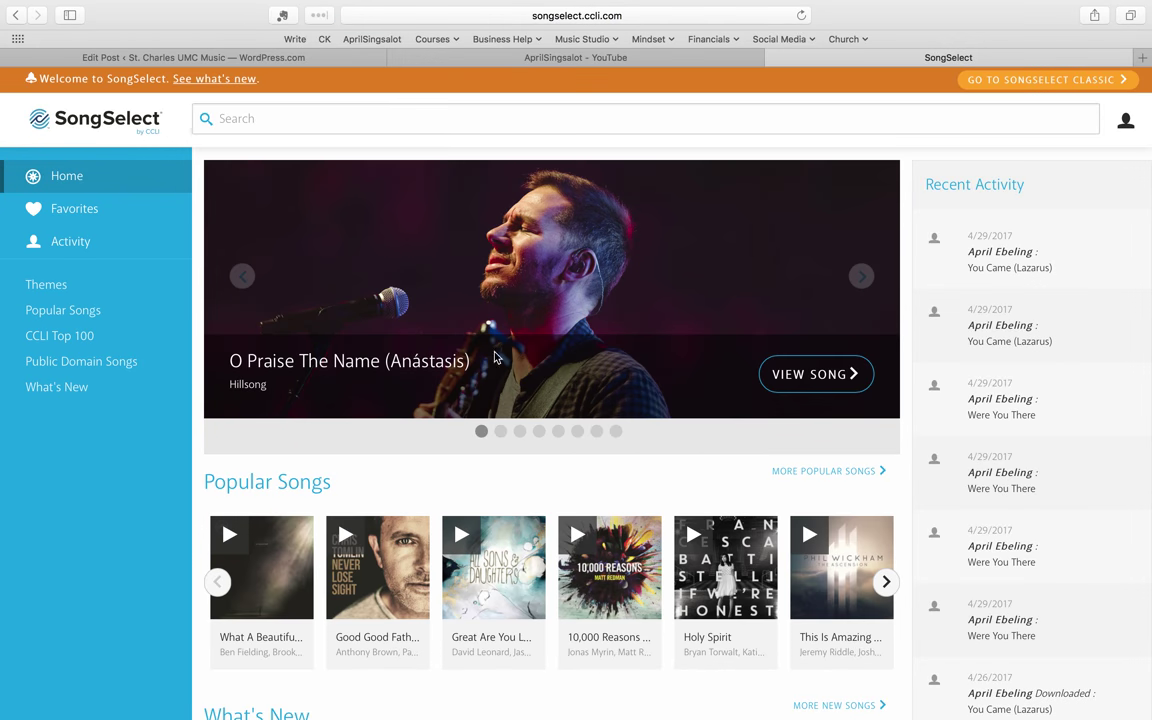
Step: Search SongSelect for 'all things are possible' and open the second result's vocal sheet
click(327, 116)
text(all th)
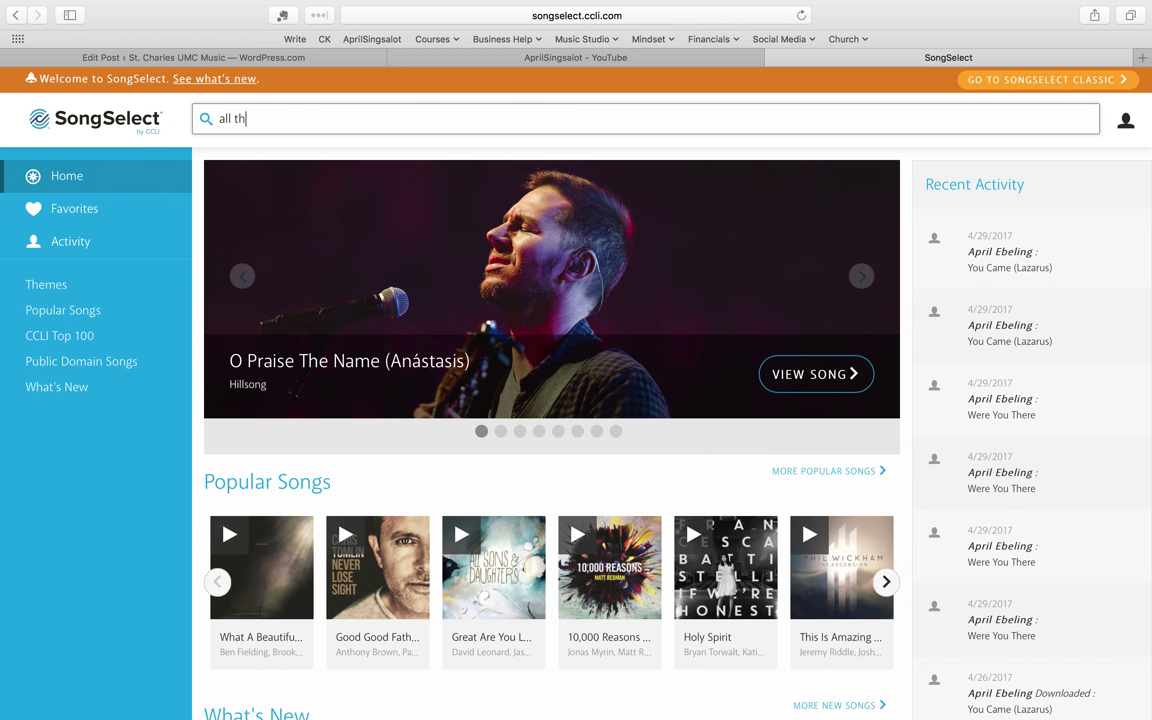
text(ings are possible)
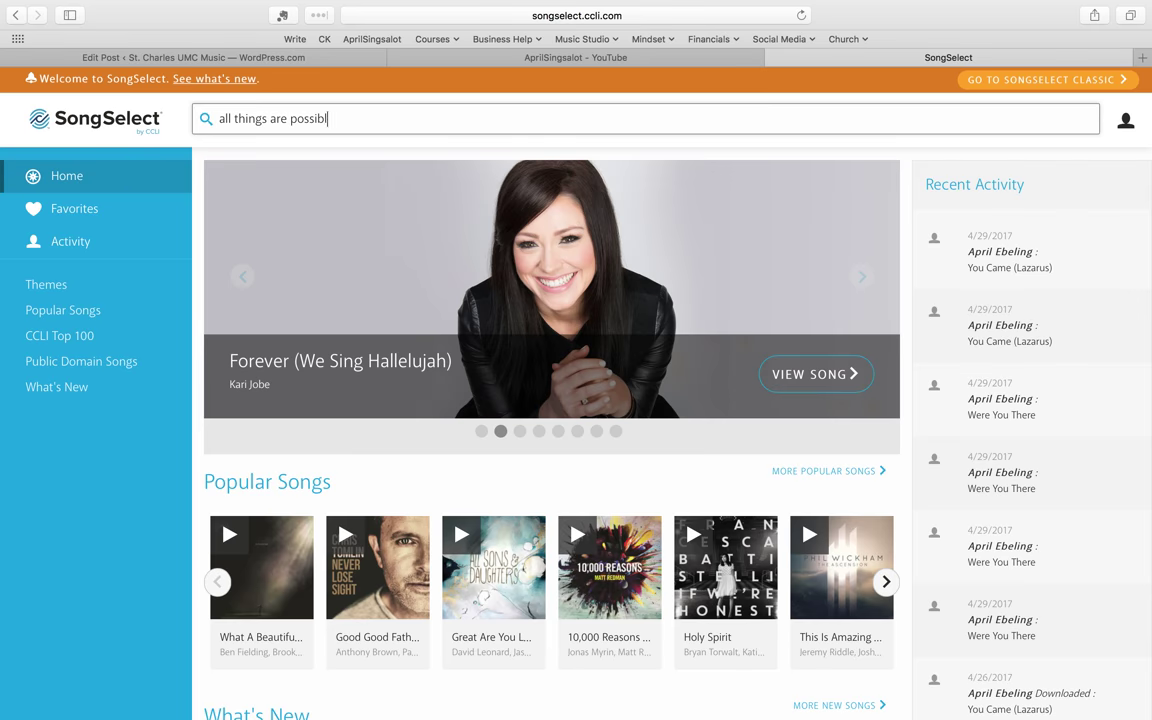
key(Return)
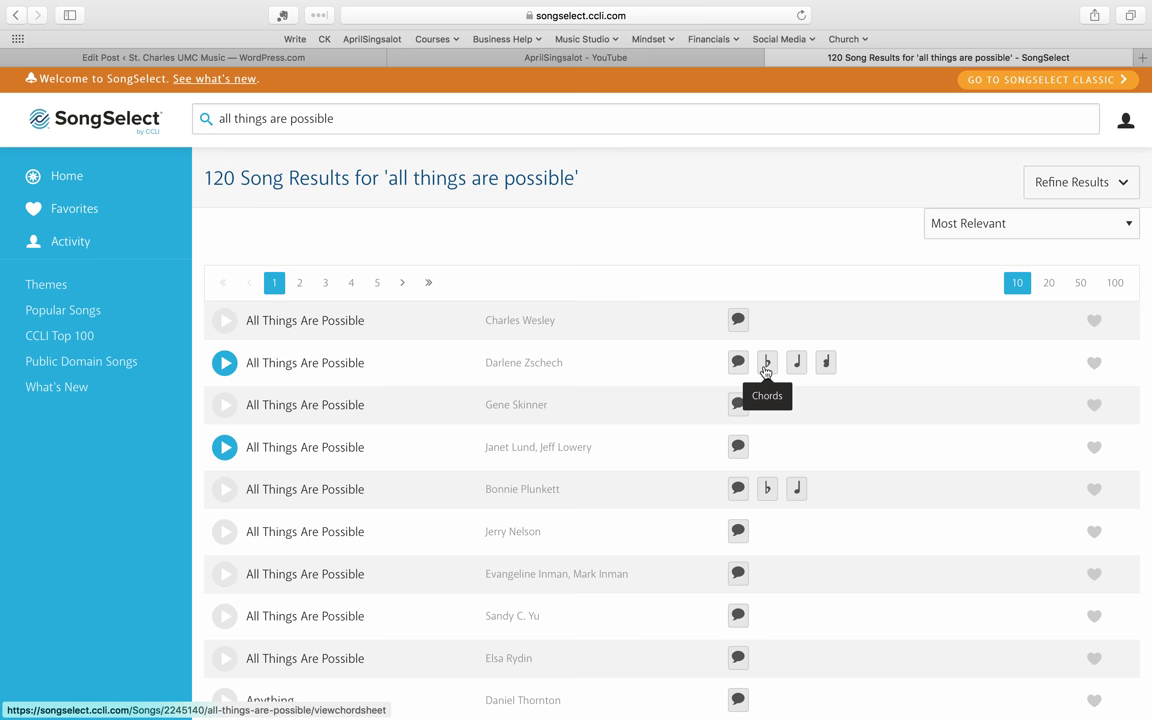
click(824, 374)
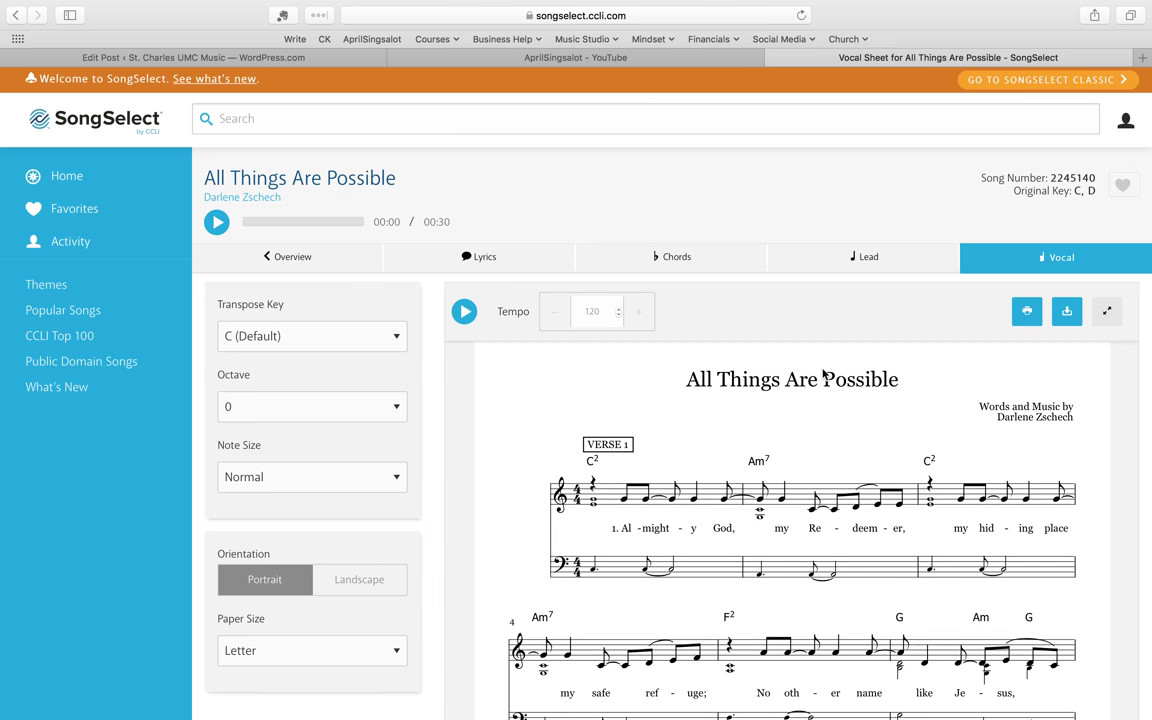
Step: Scroll the vocal sheet, leaving octave at 0 and note size at Normal
scroll(823, 375, down, 2)
scroll(823, 375, up, 2)
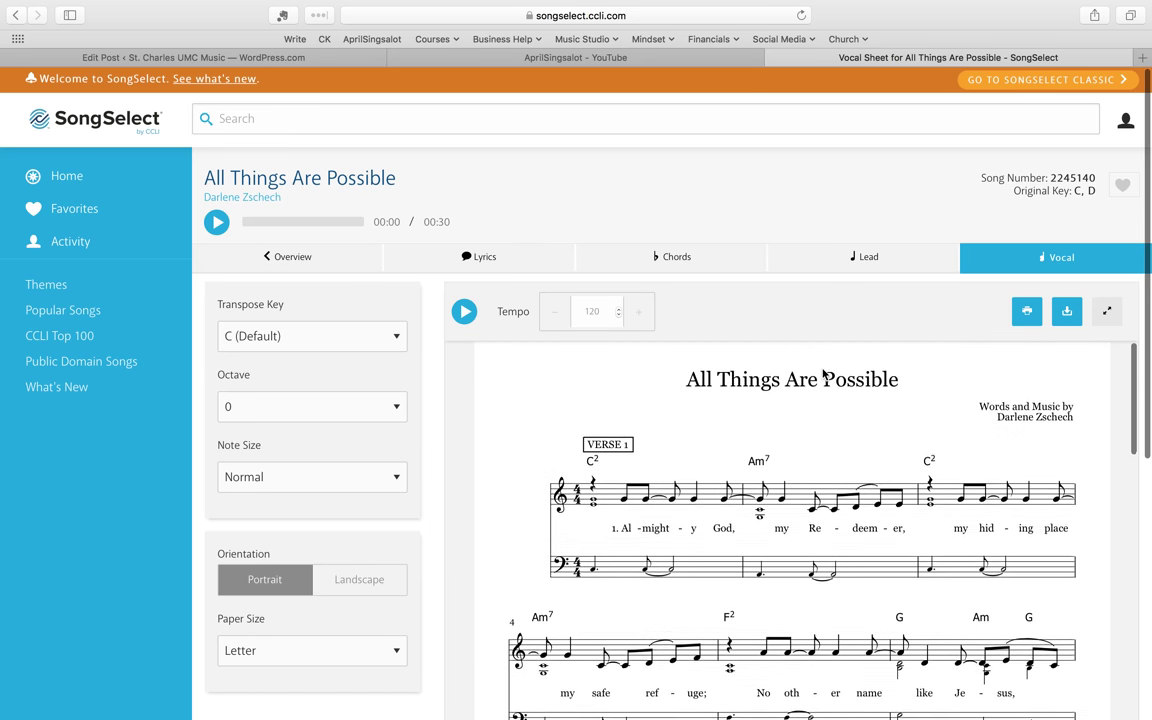
scroll(823, 375, down, 3)
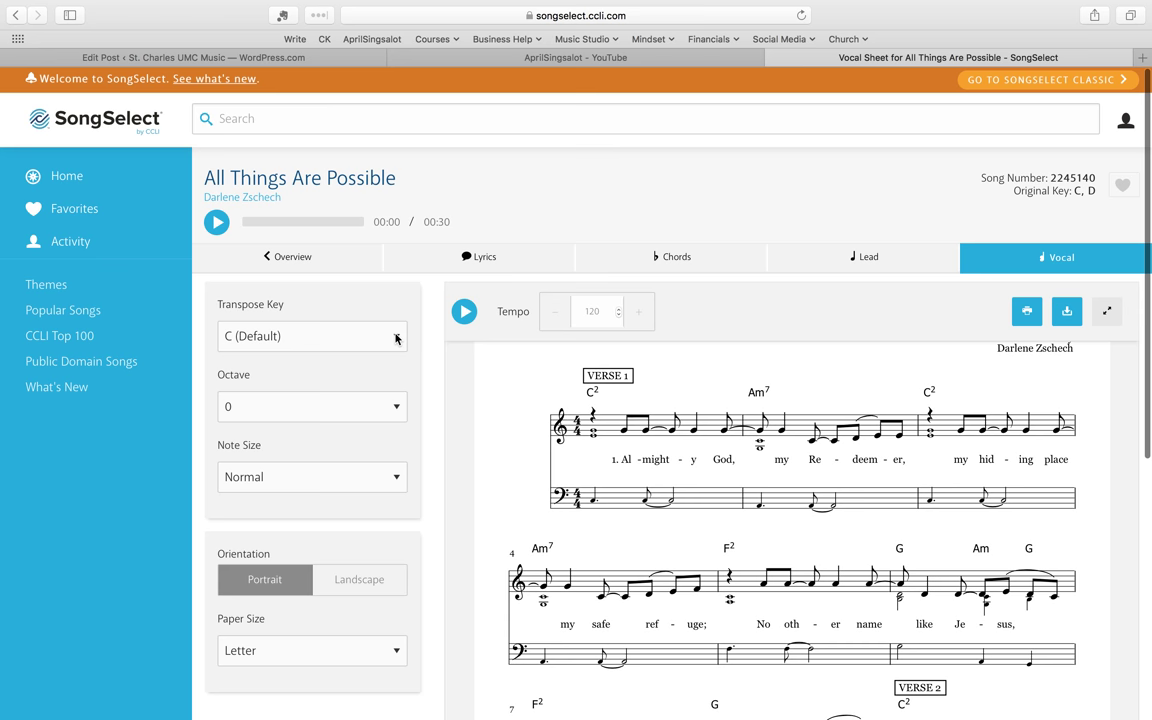
click(396, 409)
click(396, 409)
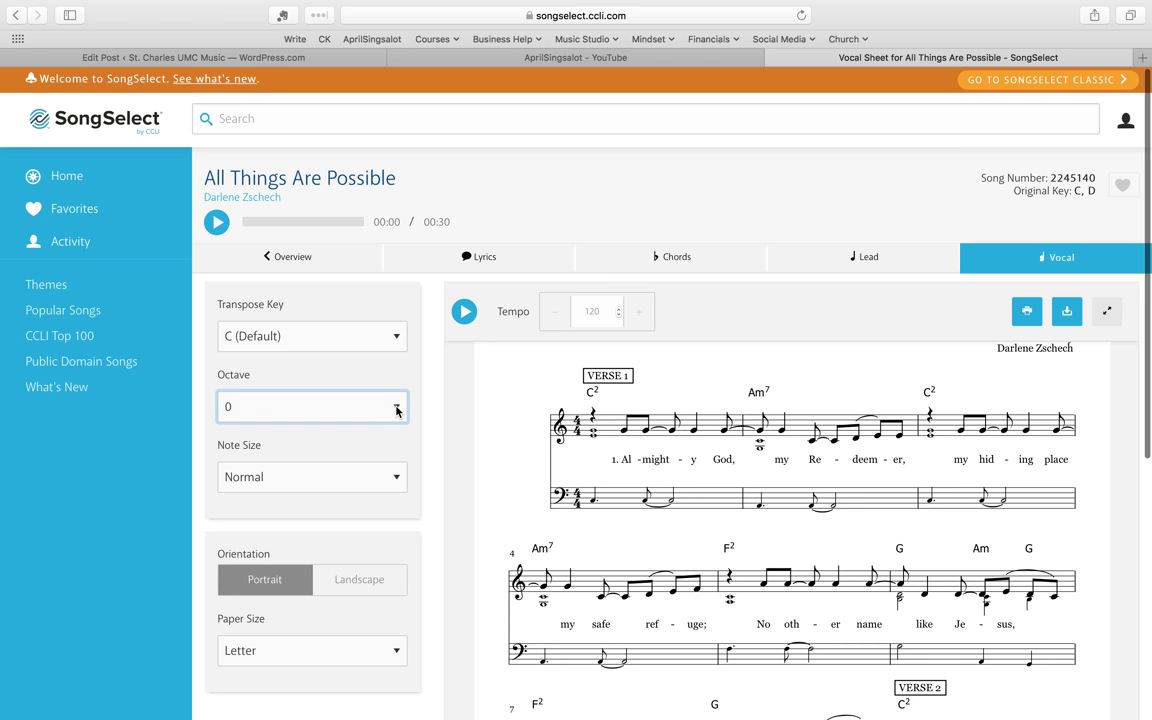
scroll(396, 410, down, 1)
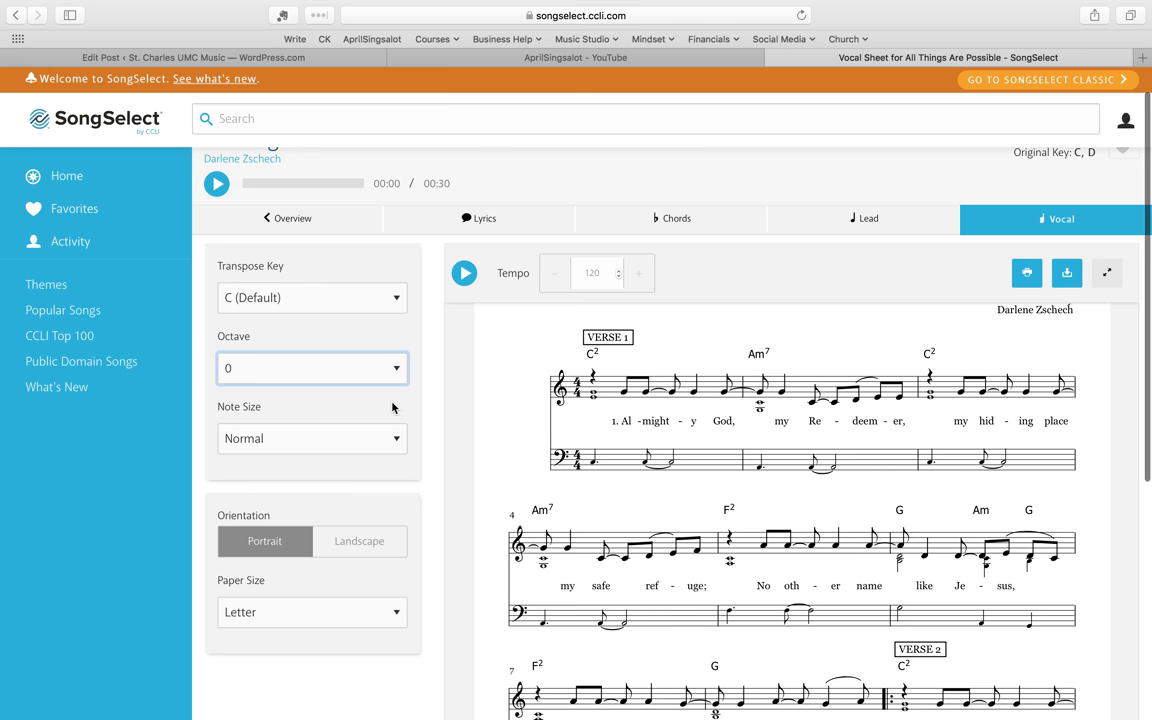
click(397, 439)
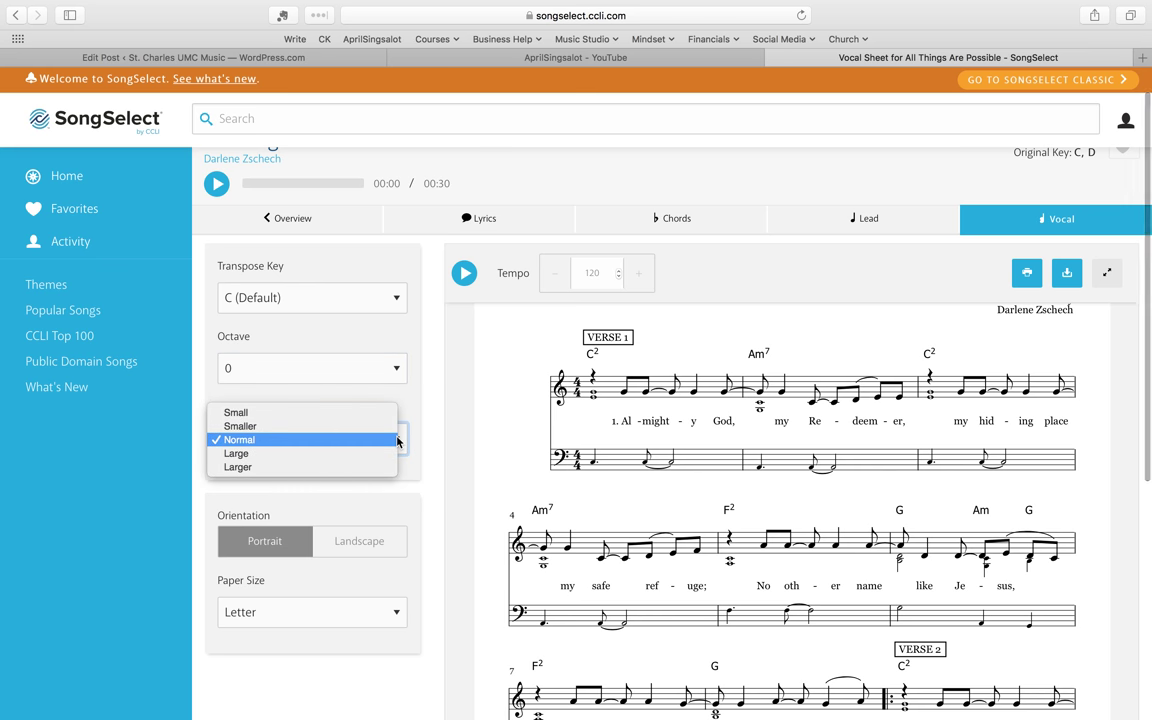
click(400, 444)
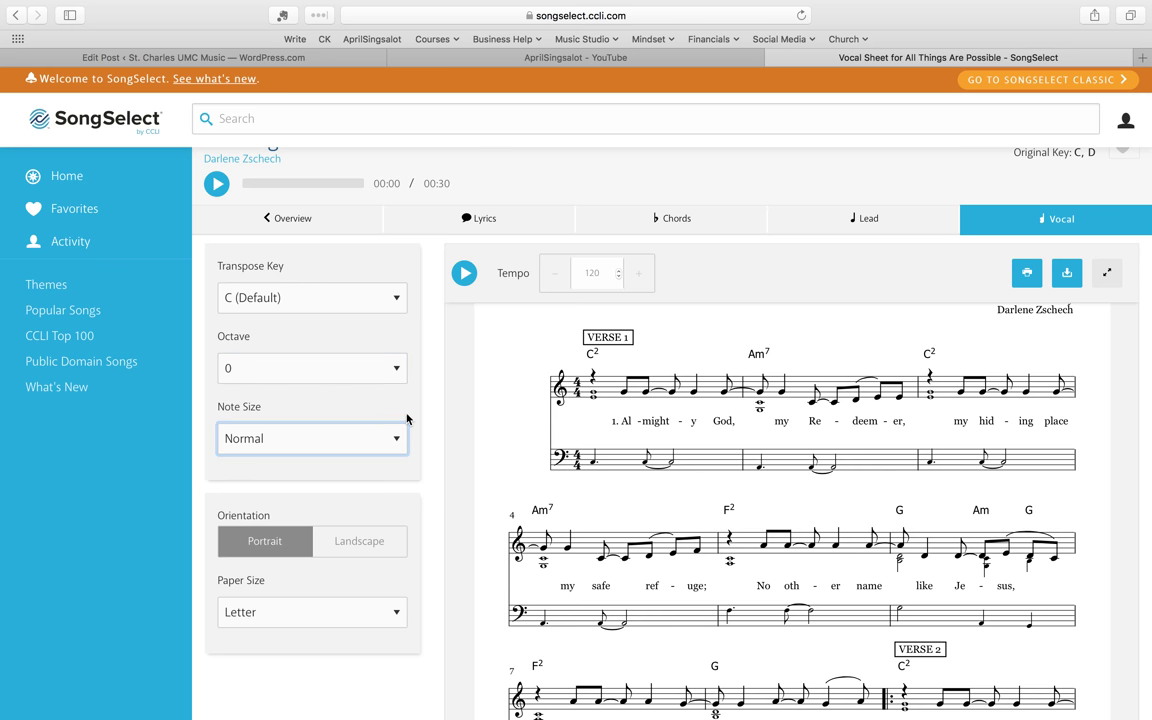
Step: Scroll through the rest of the sheet and return to the SongSelect home page
scroll(407, 419, down, 1)
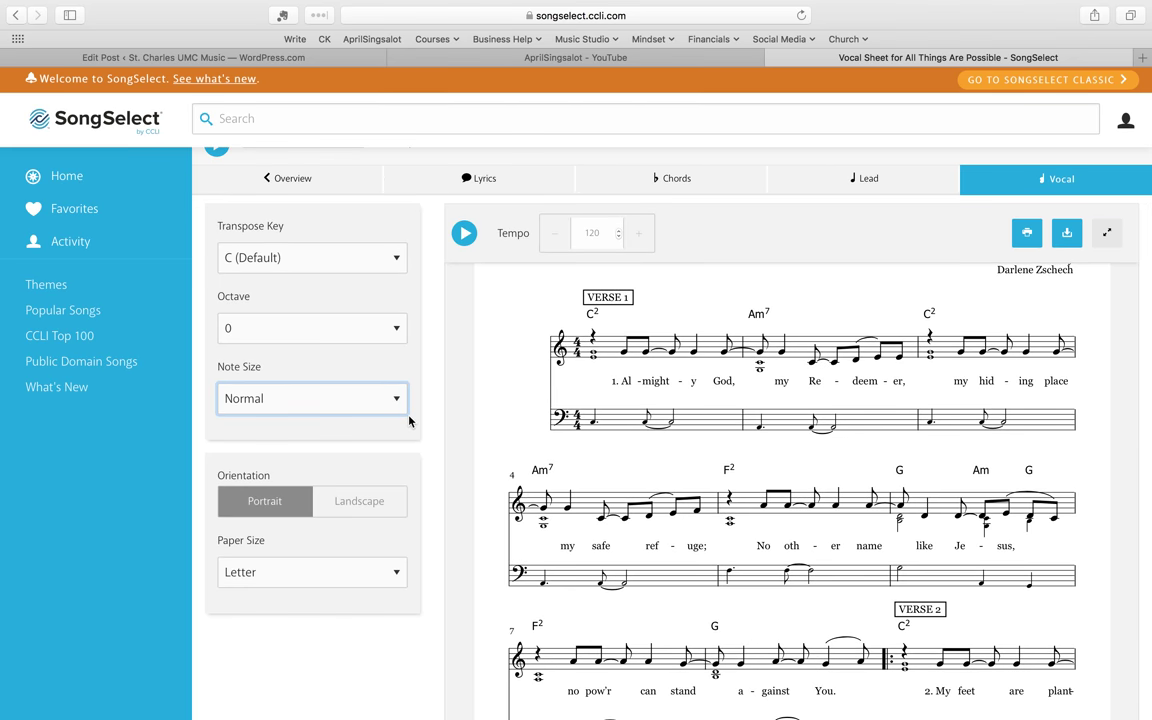
click(418, 376)
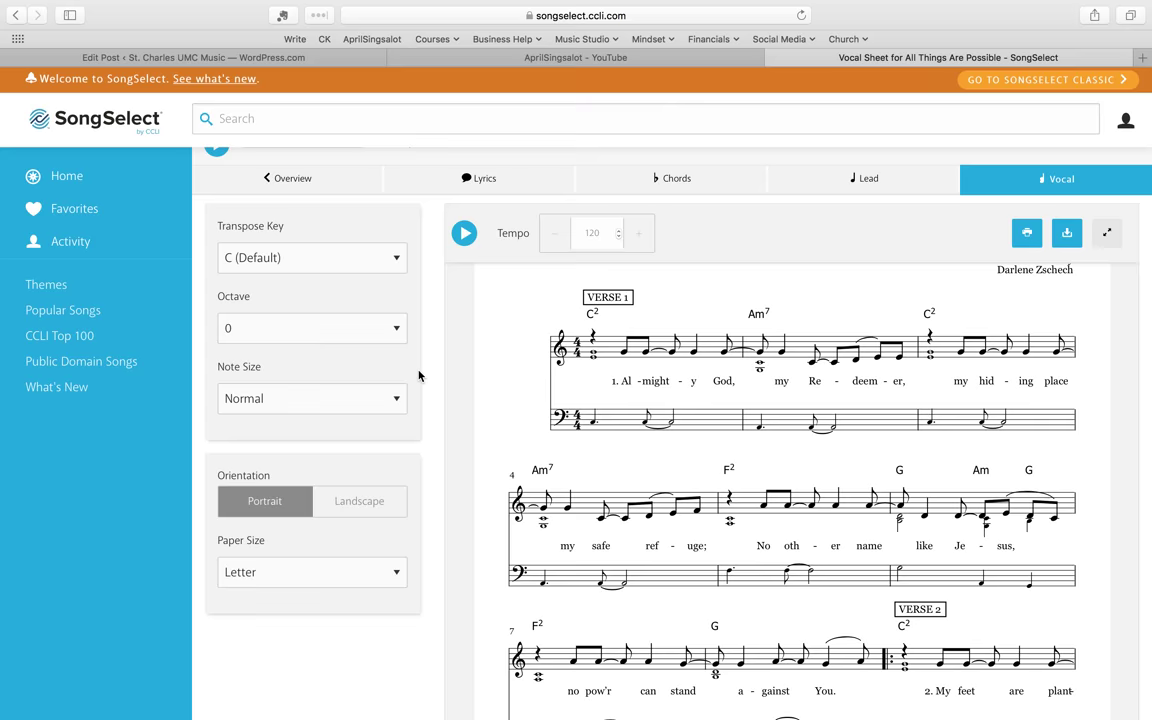
scroll(418, 376, up, 2)
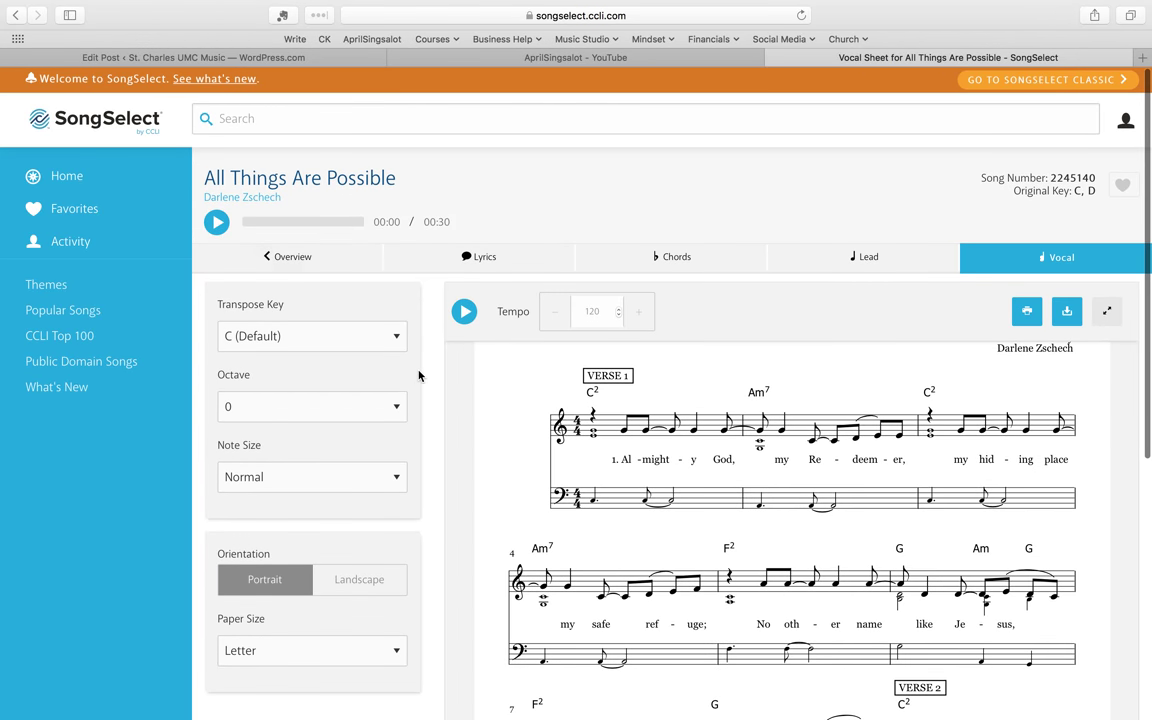
click(72, 183)
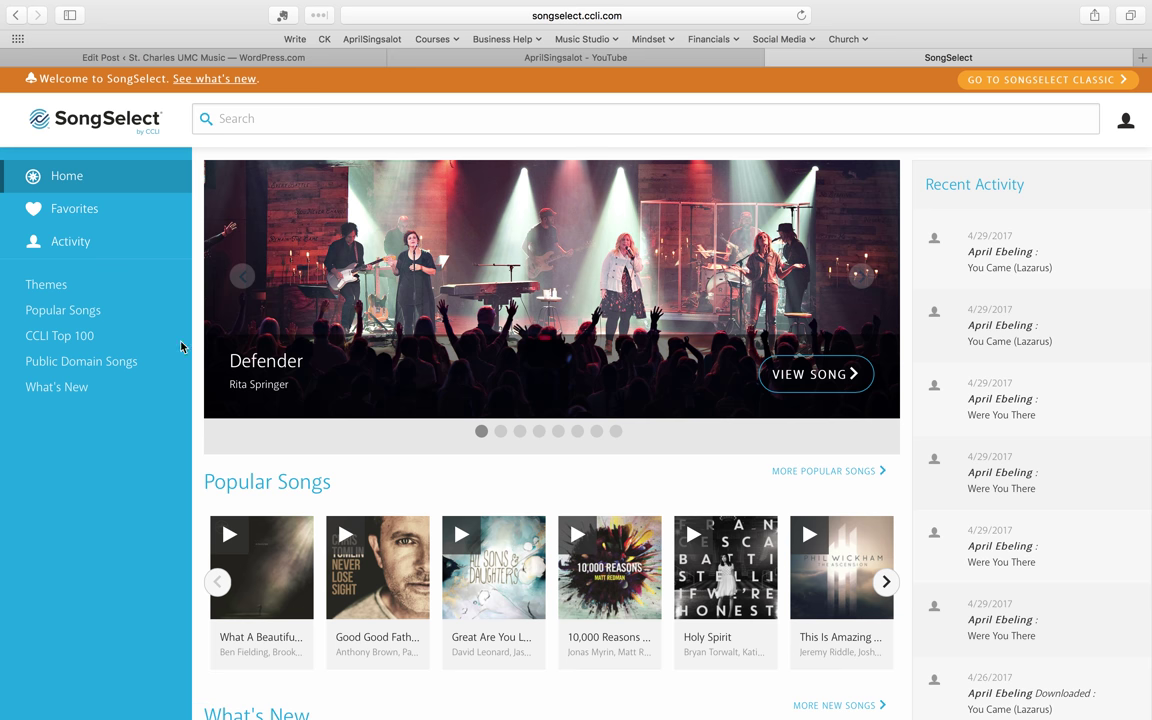
Step: List the 181 Dance-theme songs sorted by Popularity, then return to the home page
click(48, 287)
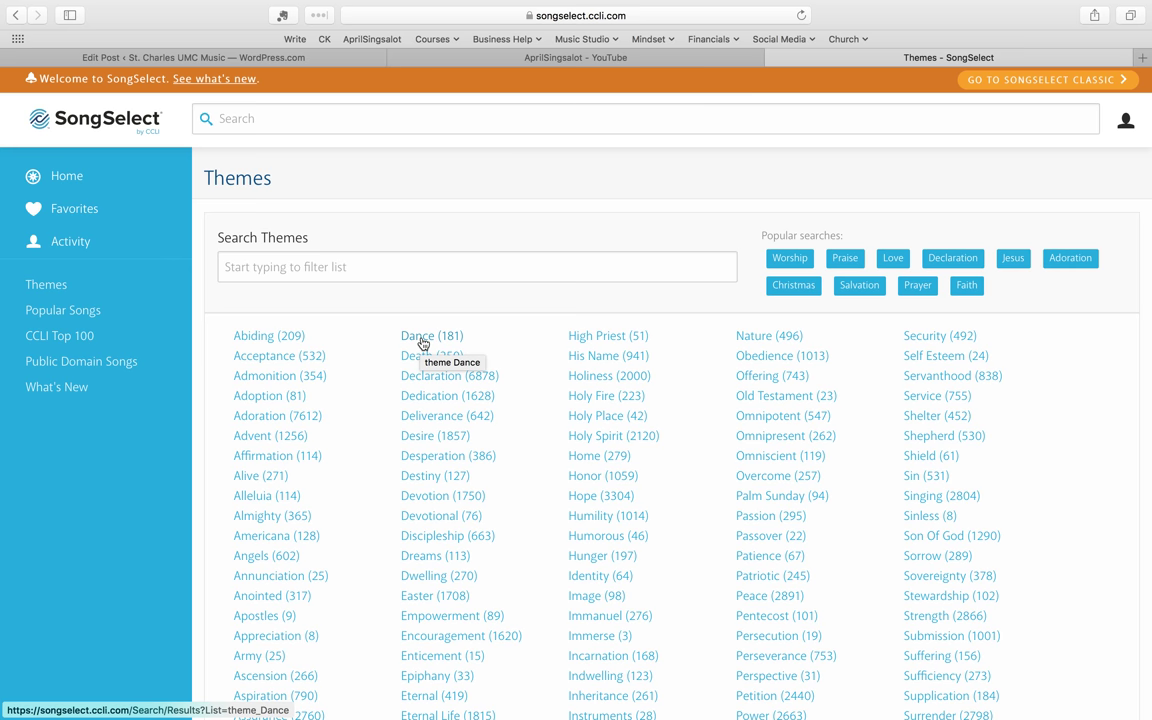
click(422, 340)
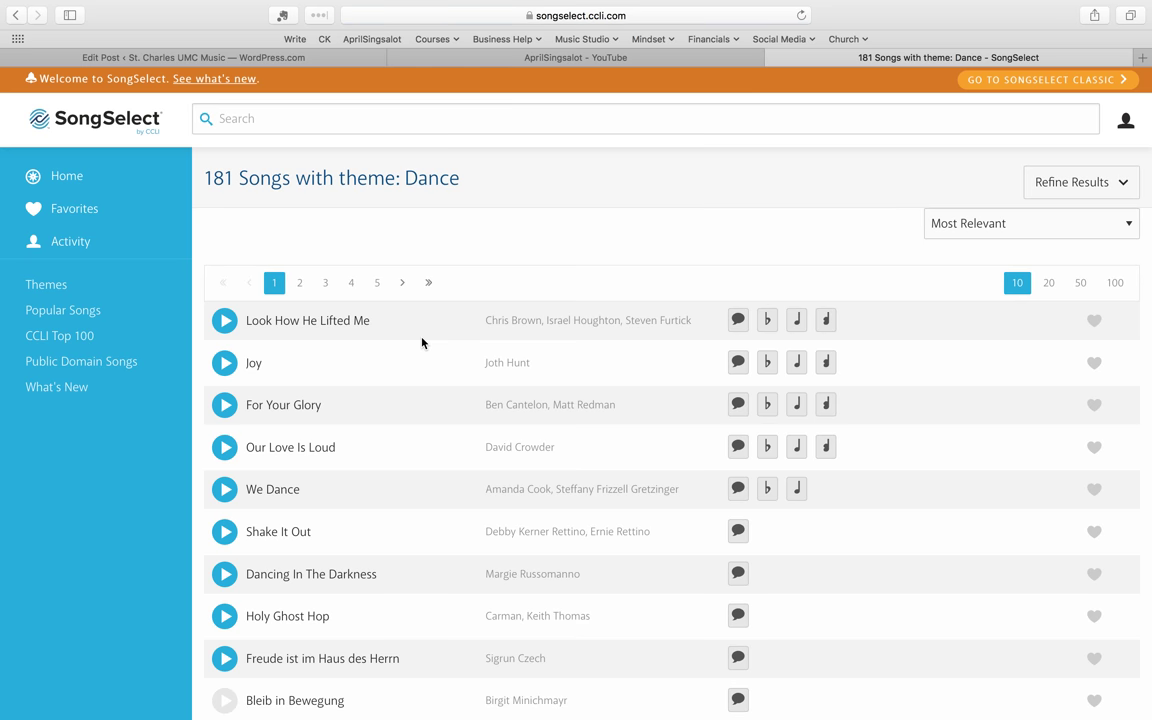
click(1110, 223)
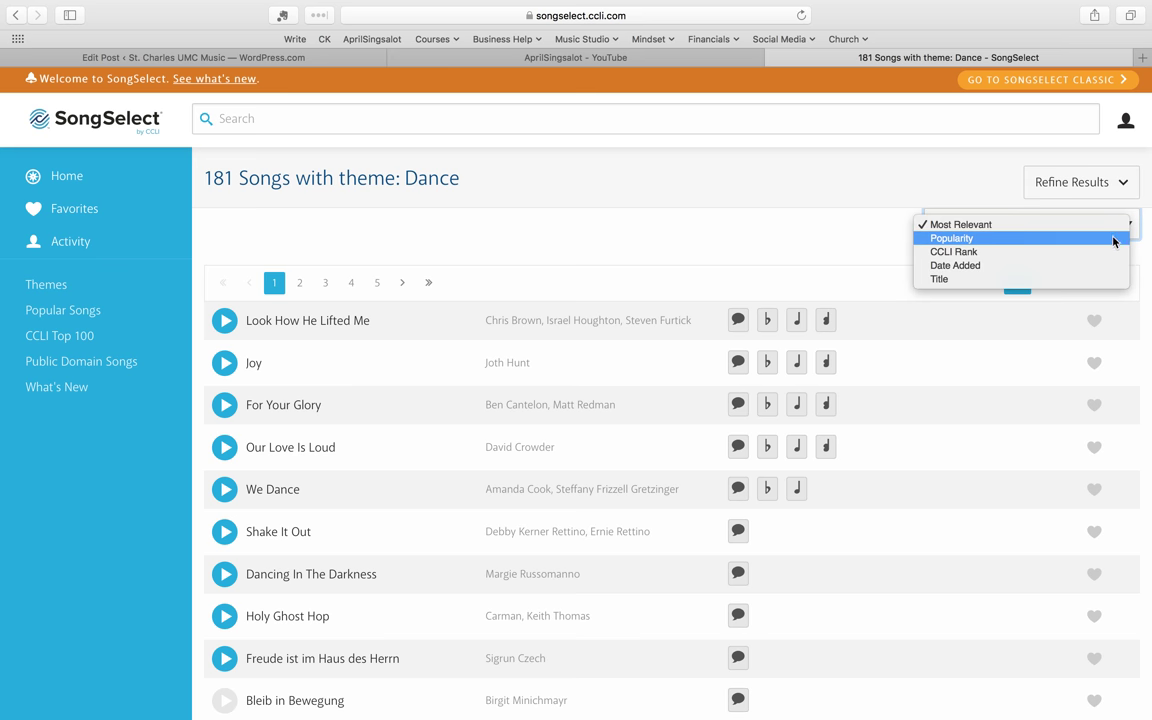
click(1113, 239)
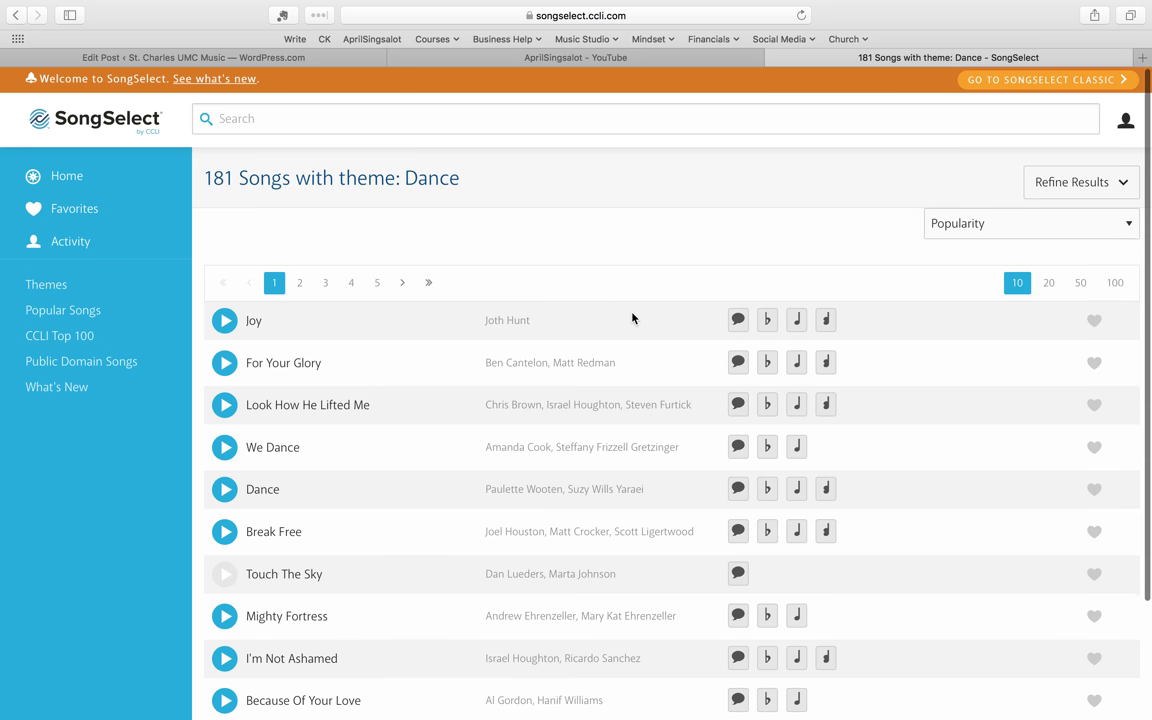
click(124, 178)
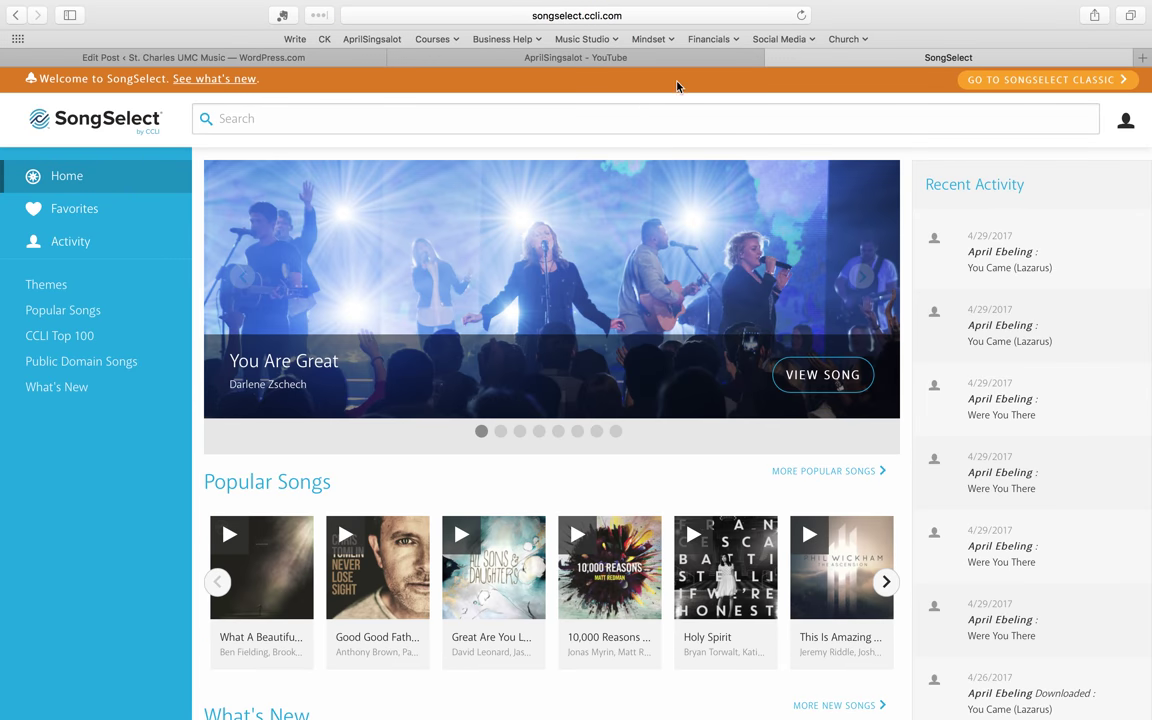
Step: Switch back to the Early Service post editor and take Safari out of full screen
click(694, 60)
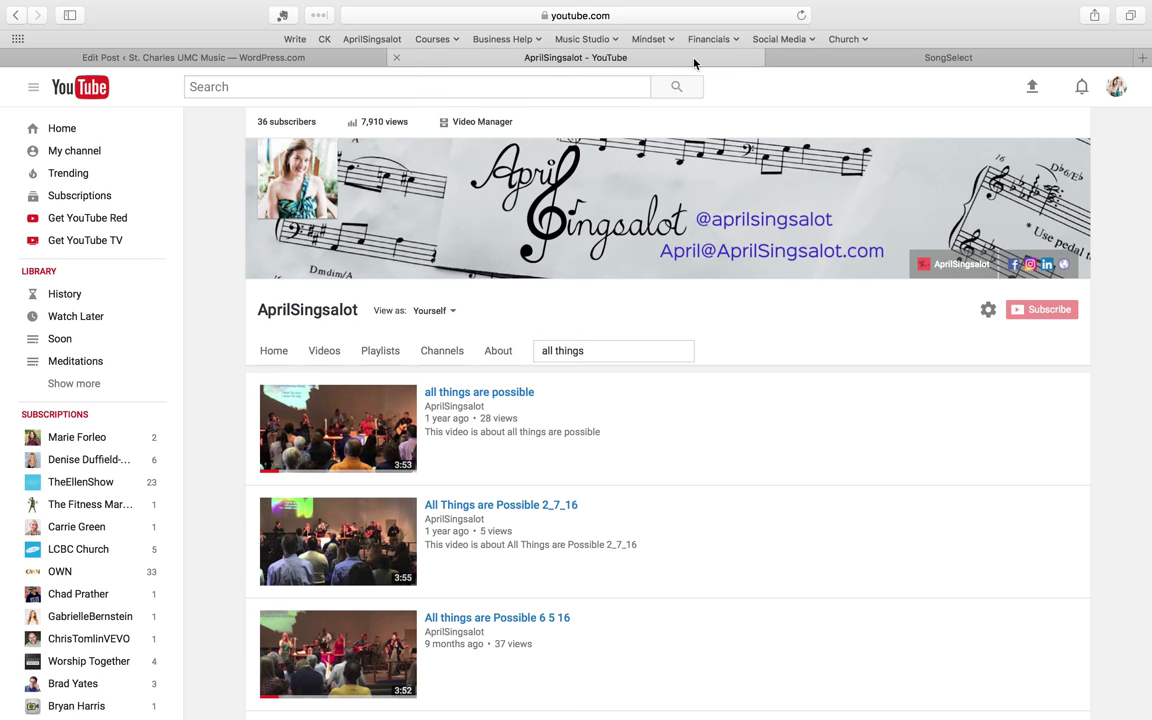
click(348, 64)
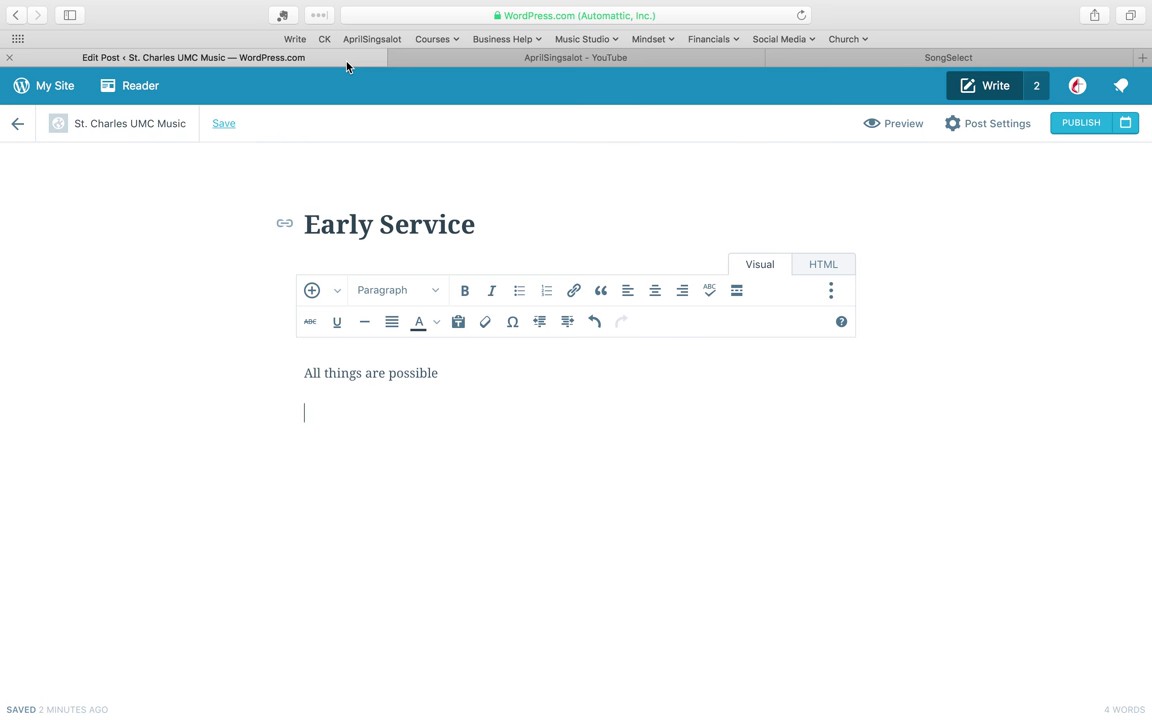
mouse_move(172, 5)
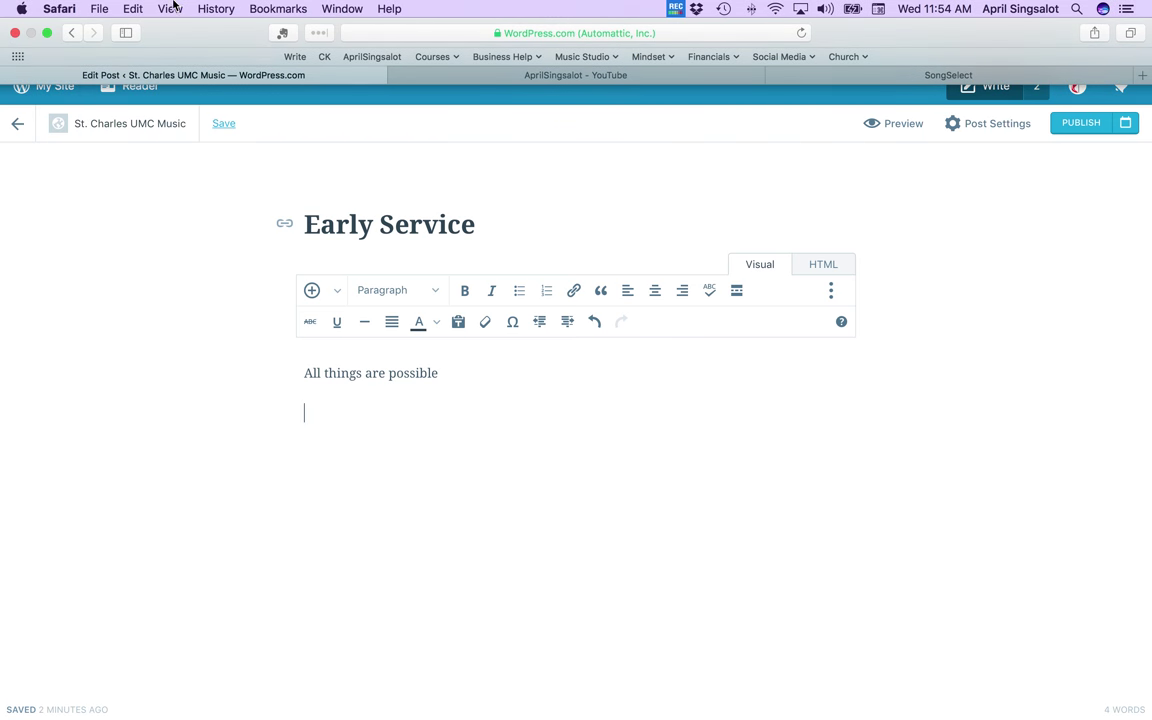
click(46, 37)
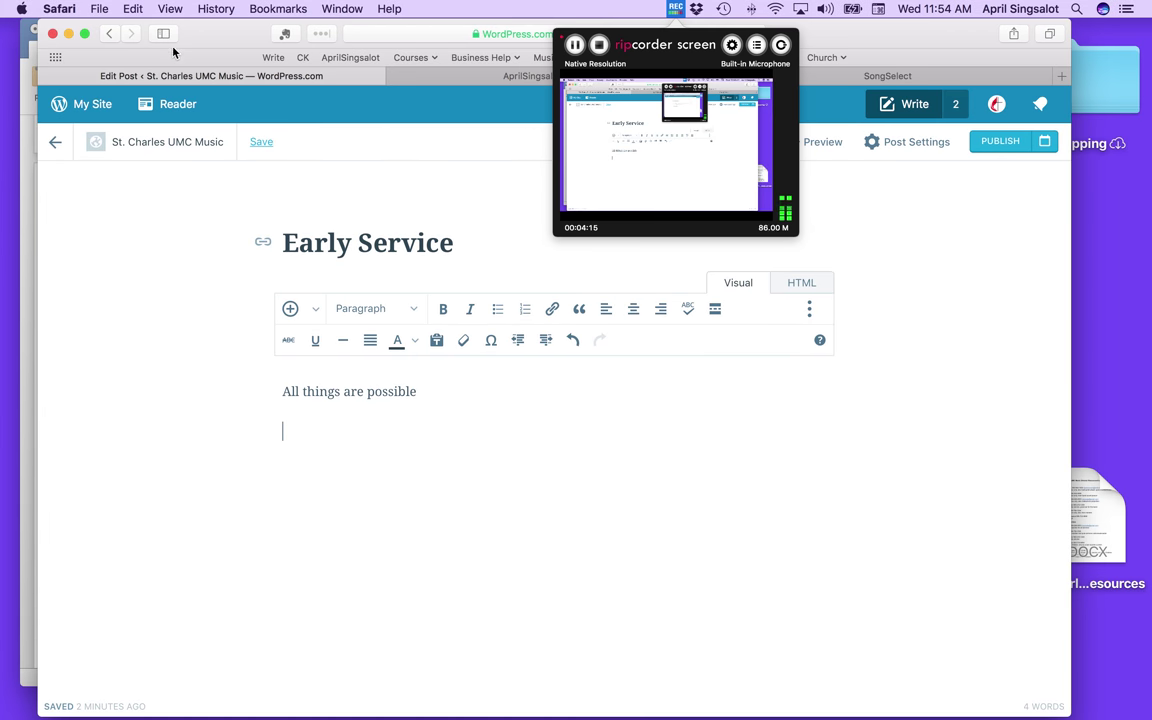